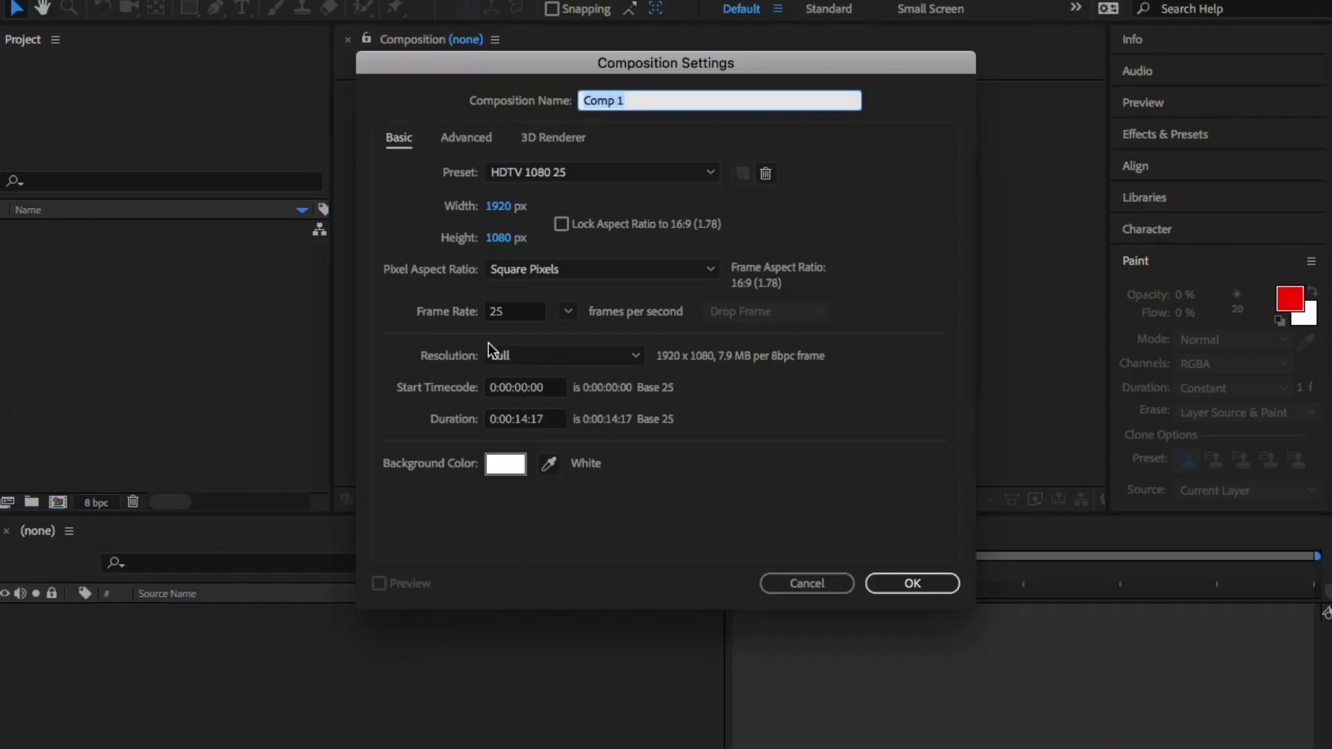
# Step: Create Comp 1 at 1920×1080, 25 fps, with a dark blue background colour
pyautogui.click(505, 463)
pyautogui.click(326, 329)
pyautogui.moveTo(261, 396); pyautogui.dragTo(300, 448)
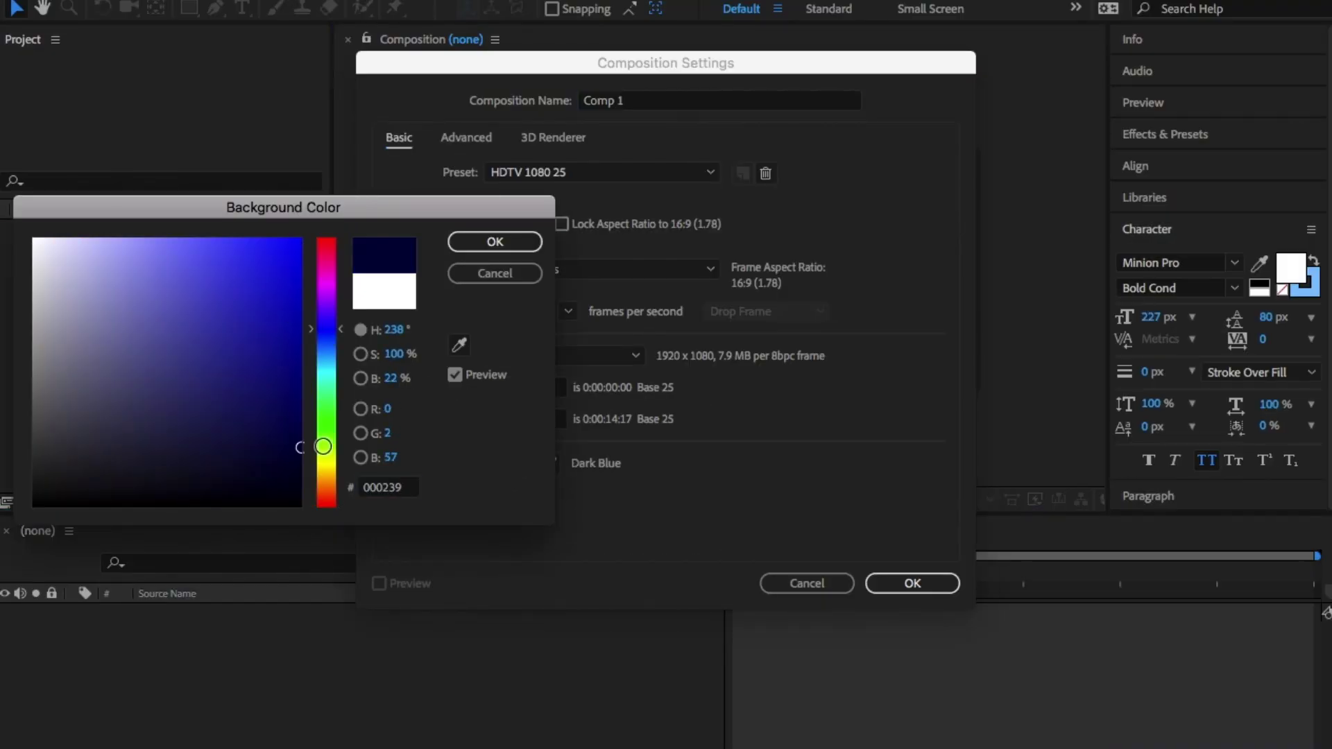
pyautogui.click(273, 370)
pyautogui.press('Return')
pyautogui.click(913, 583)
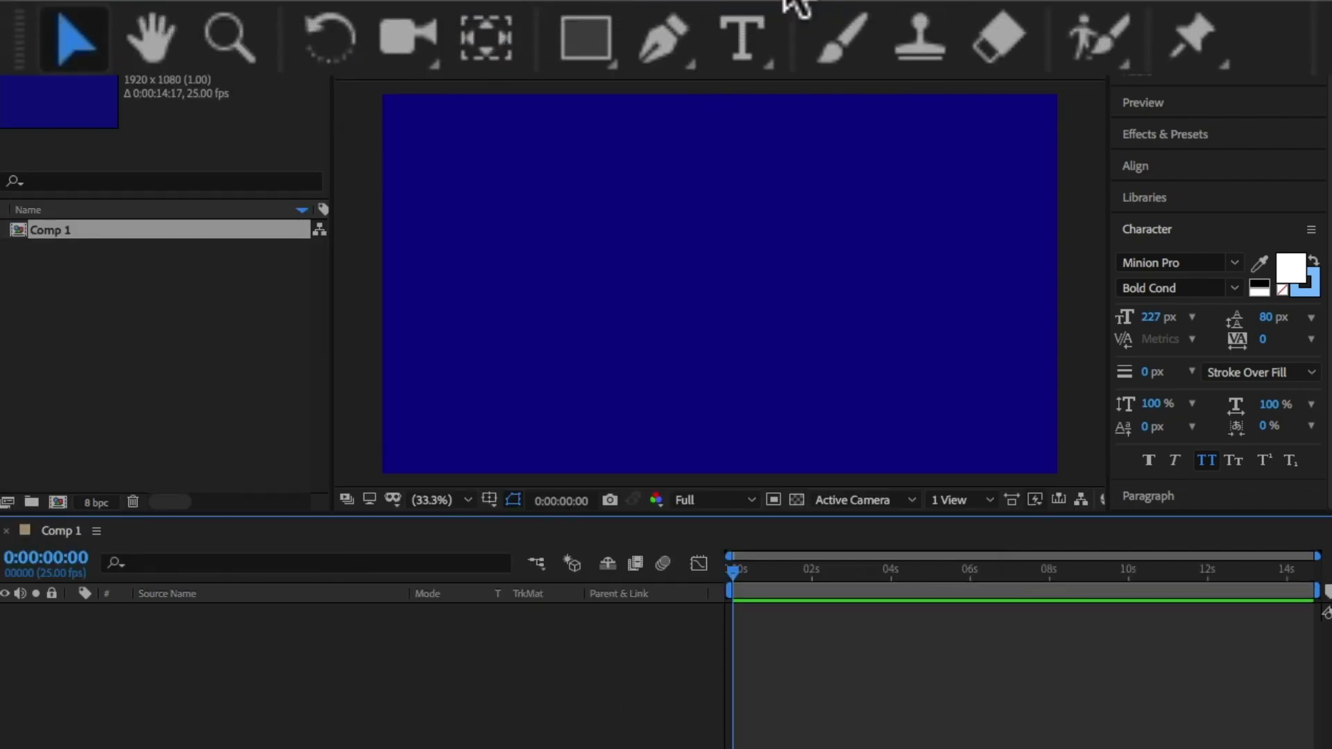
# Step: Add a text layer reading 'O' left of the viewer's centre and select the letter
pyautogui.click(757, 39)
pyautogui.click(560, 288)
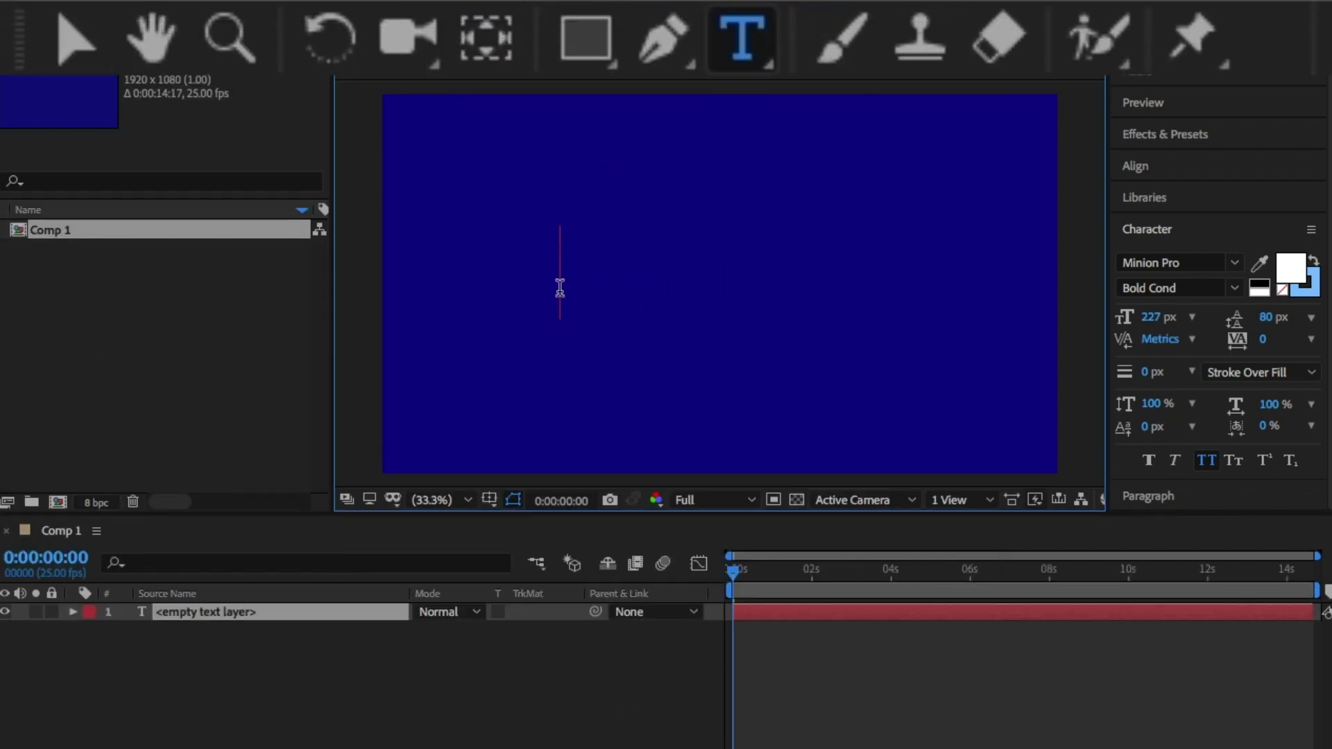
pyautogui.write('O')
pyautogui.hotkey('ctrl', 'a')
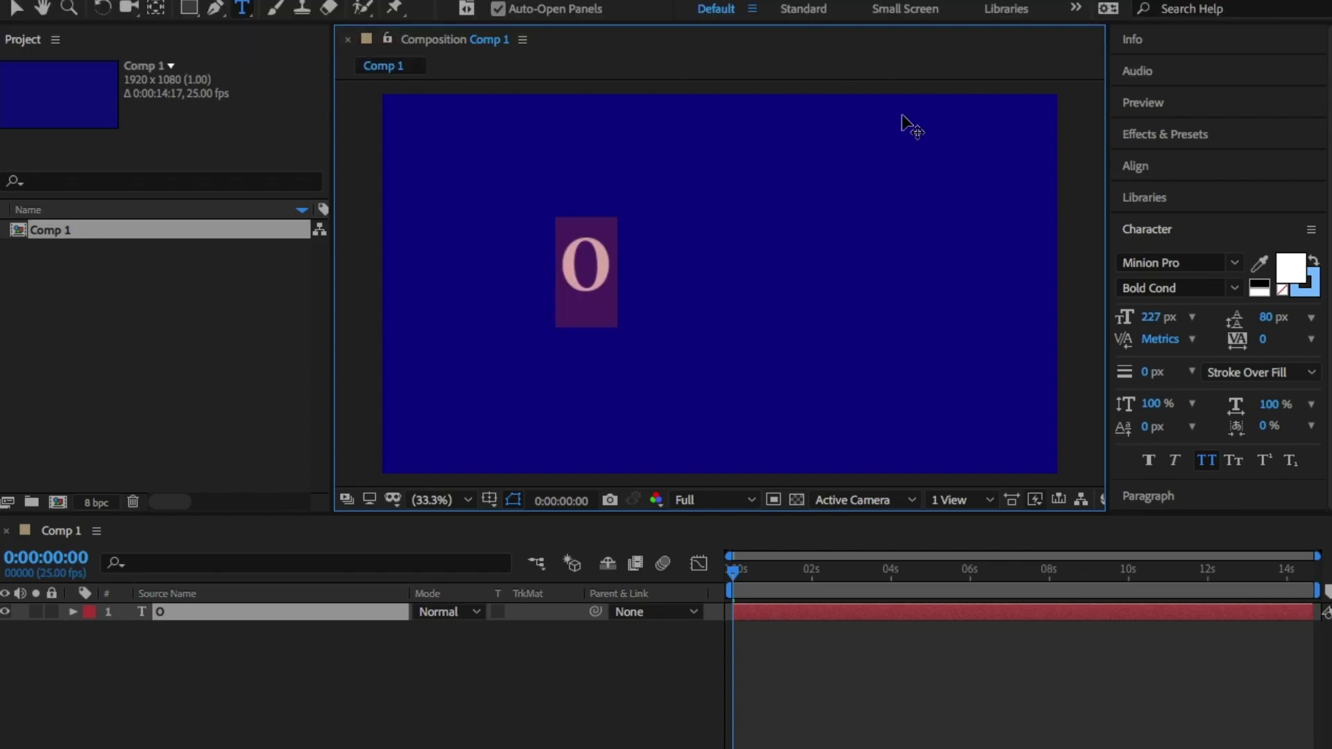
# Step: Set the O's font to Minion Pro in the Regular style
pyautogui.click(1207, 263)
pyautogui.press('Down')
pyautogui.press('Down')
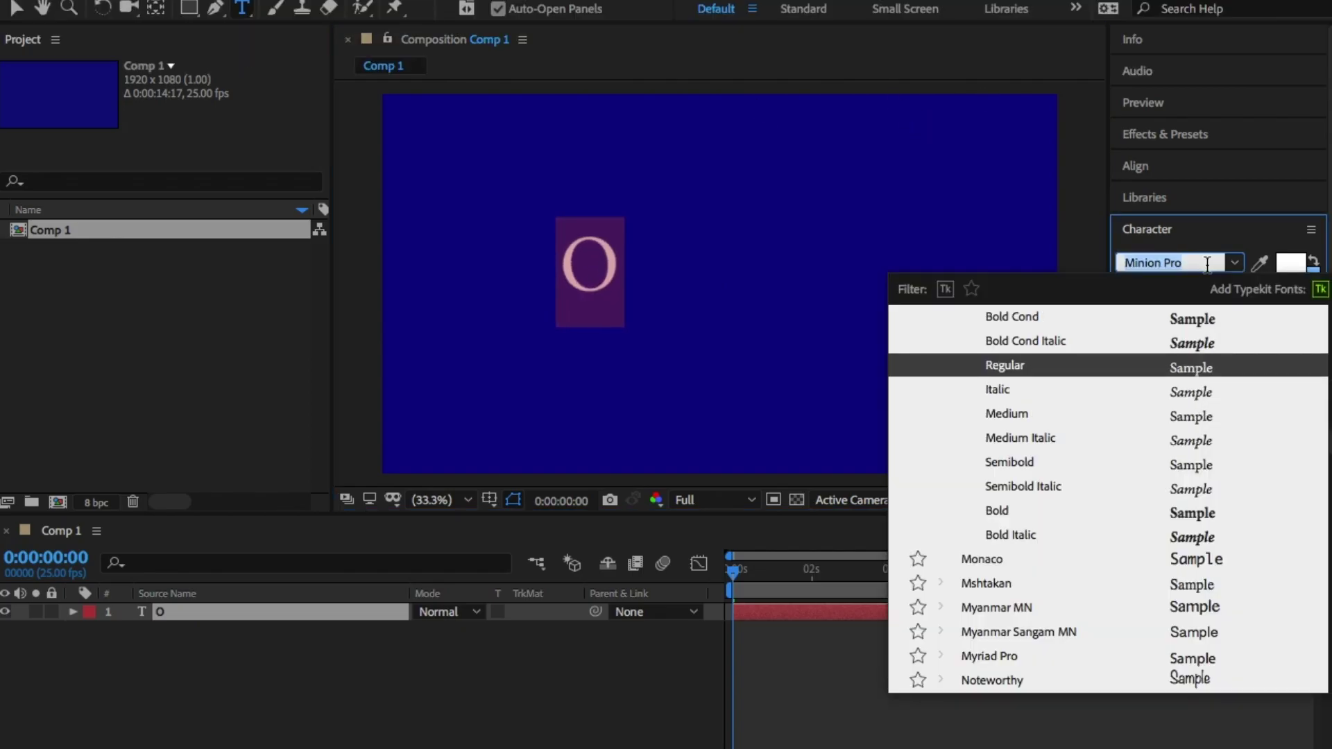
pyautogui.click(847, 661)
pyautogui.click(1235, 287)
pyautogui.click(1224, 313)
pyautogui.doubleClick(566, 267)
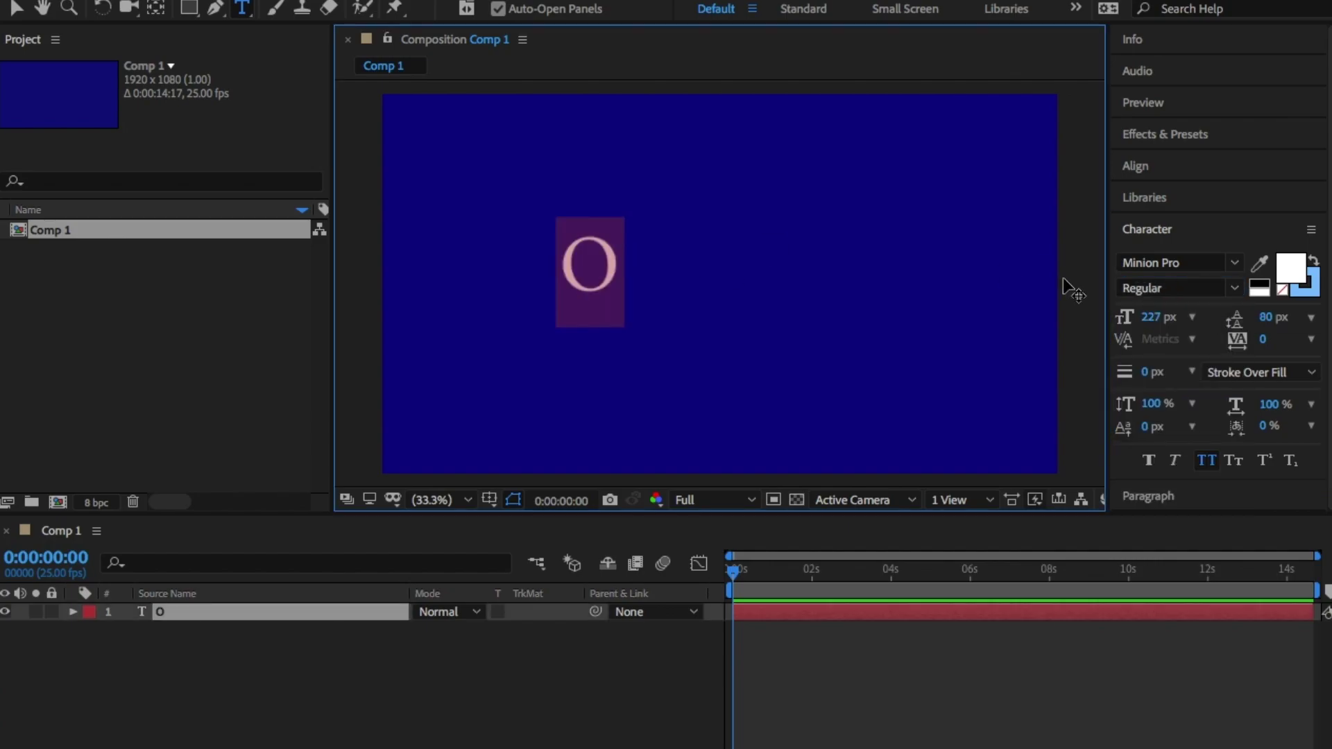
pyautogui.click(1235, 287)
# Step: Keep the O in Regular style and switch Comp 1's 3D renderer to CINEMA 4D
pyautogui.click(1176, 354)
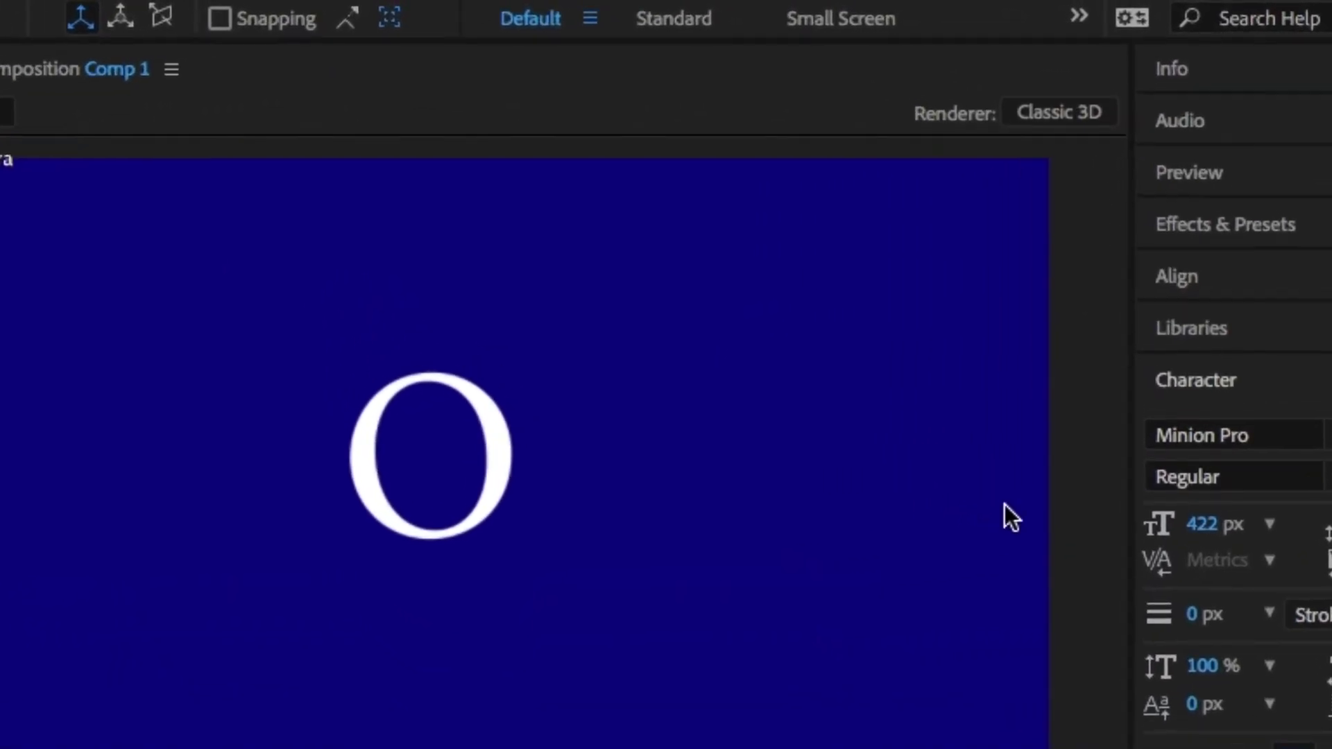
pyautogui.press('Escape')
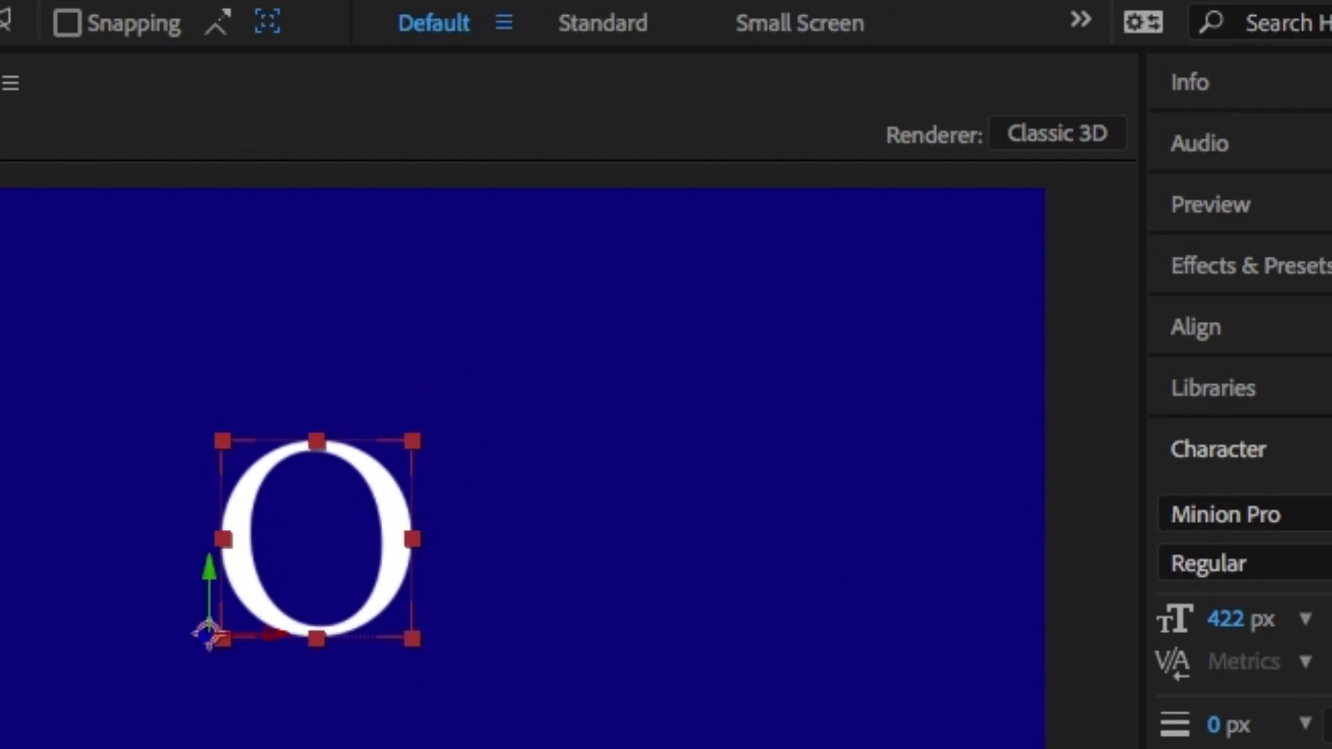
pyautogui.click(1095, 135)
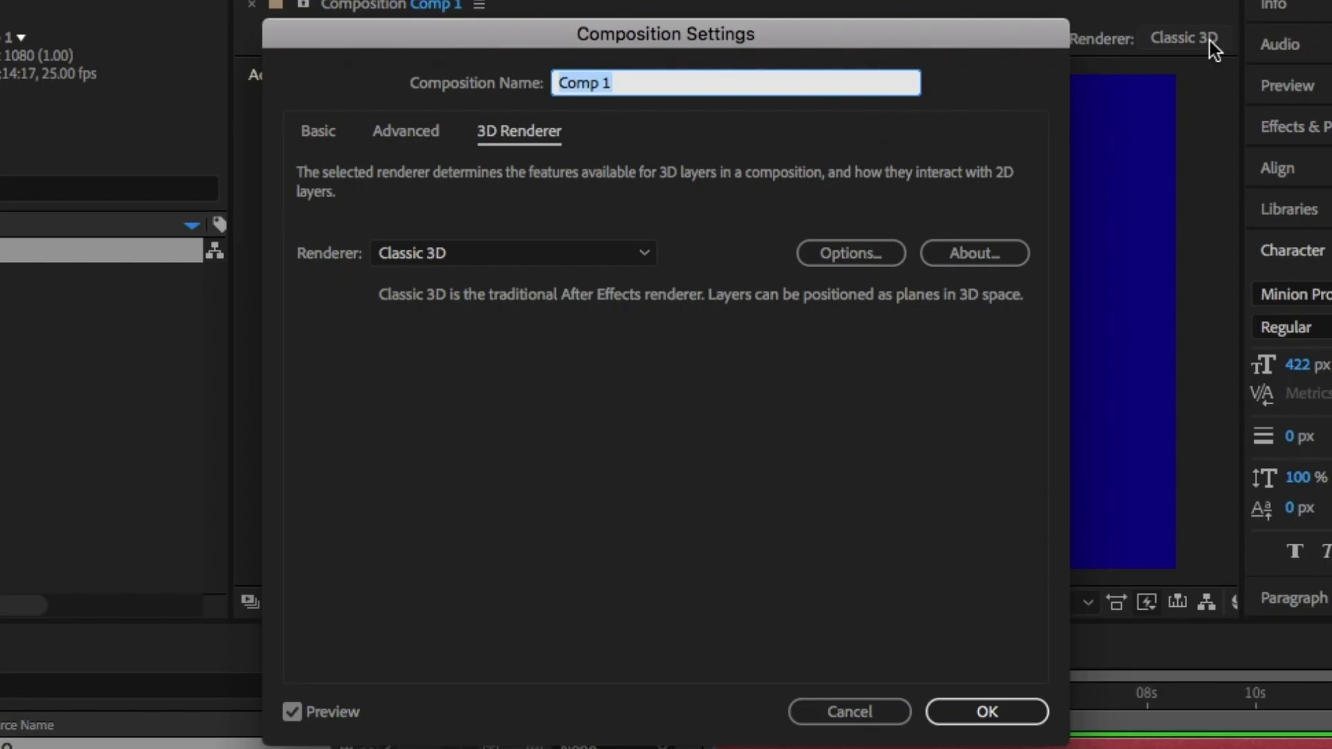
pyautogui.click(642, 254)
pyautogui.click(551, 310)
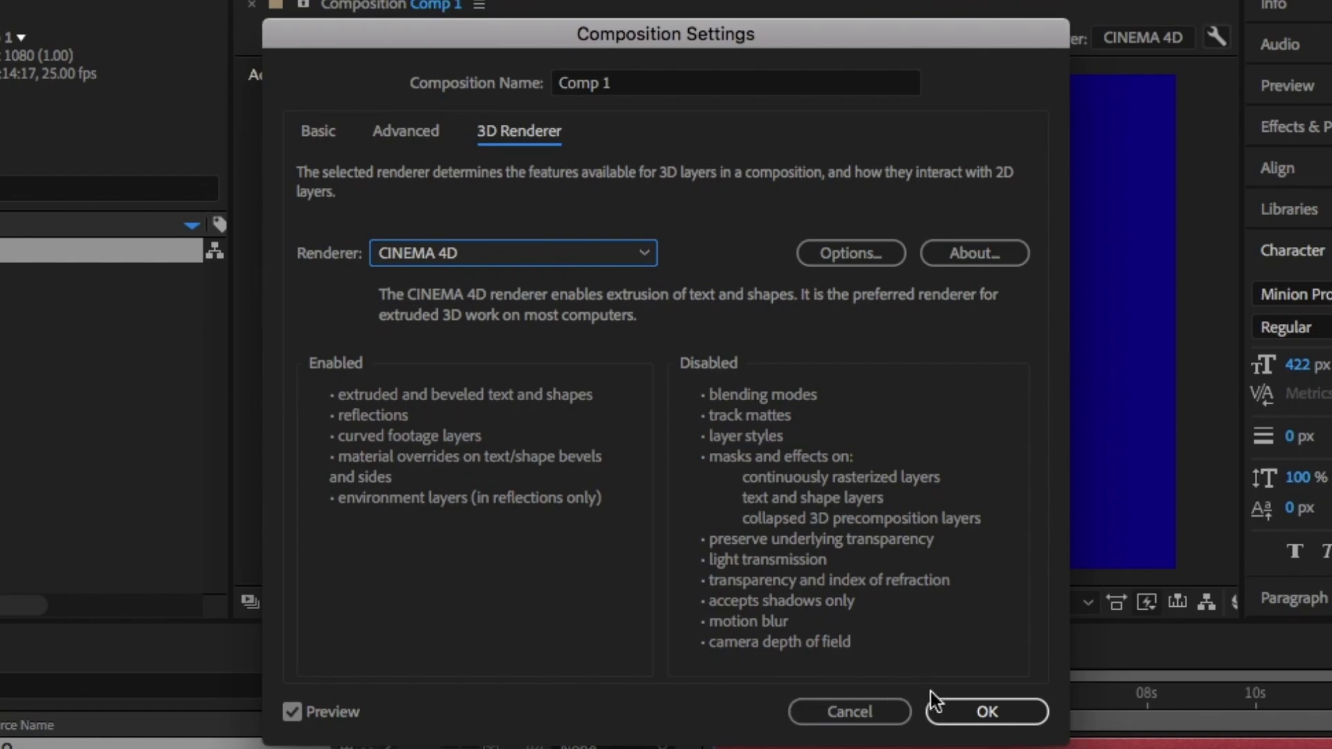
pyautogui.click(966, 718)
pyautogui.click(966, 719)
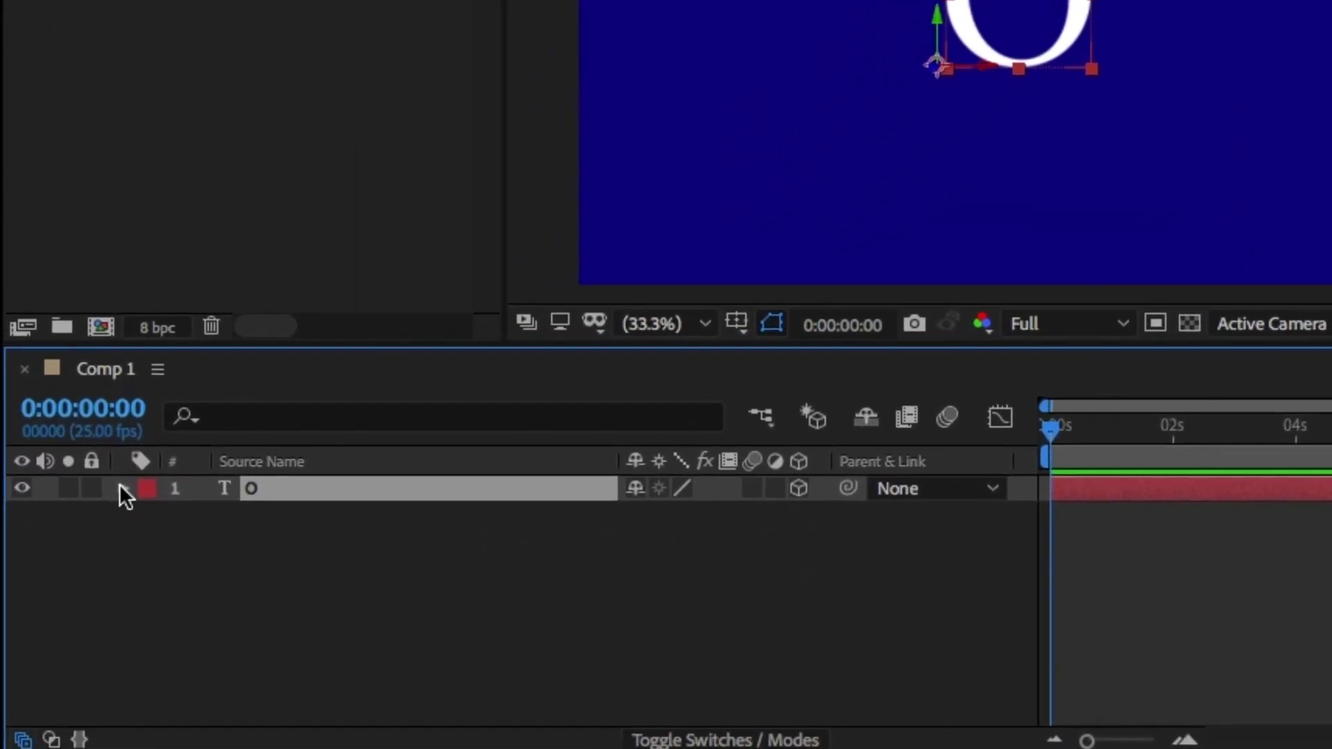
# Step: Reveal the O layer's Geometry Options and set Extrusion Depth to 63
pyautogui.click(104, 535)
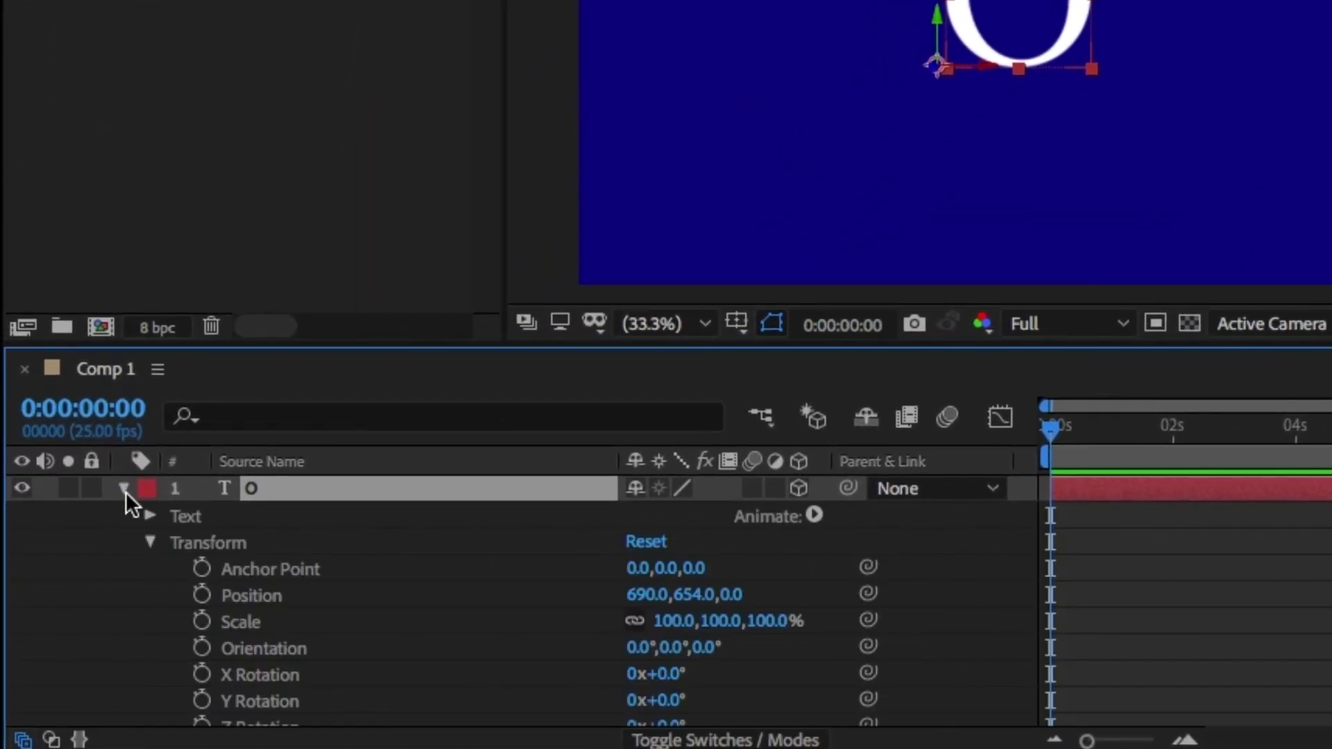
pyautogui.click(127, 583)
pyautogui.click(151, 573)
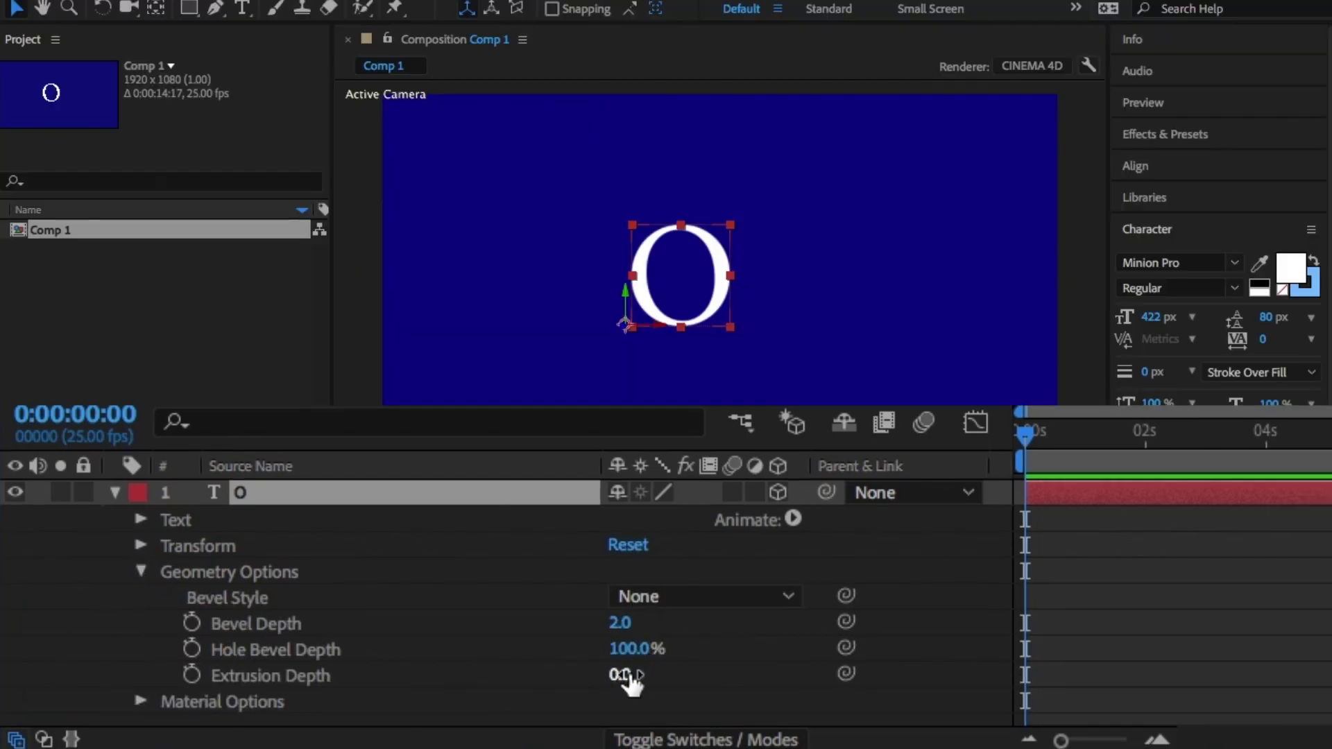
pyautogui.moveTo(628, 674); pyautogui.dragTo(708, 668)
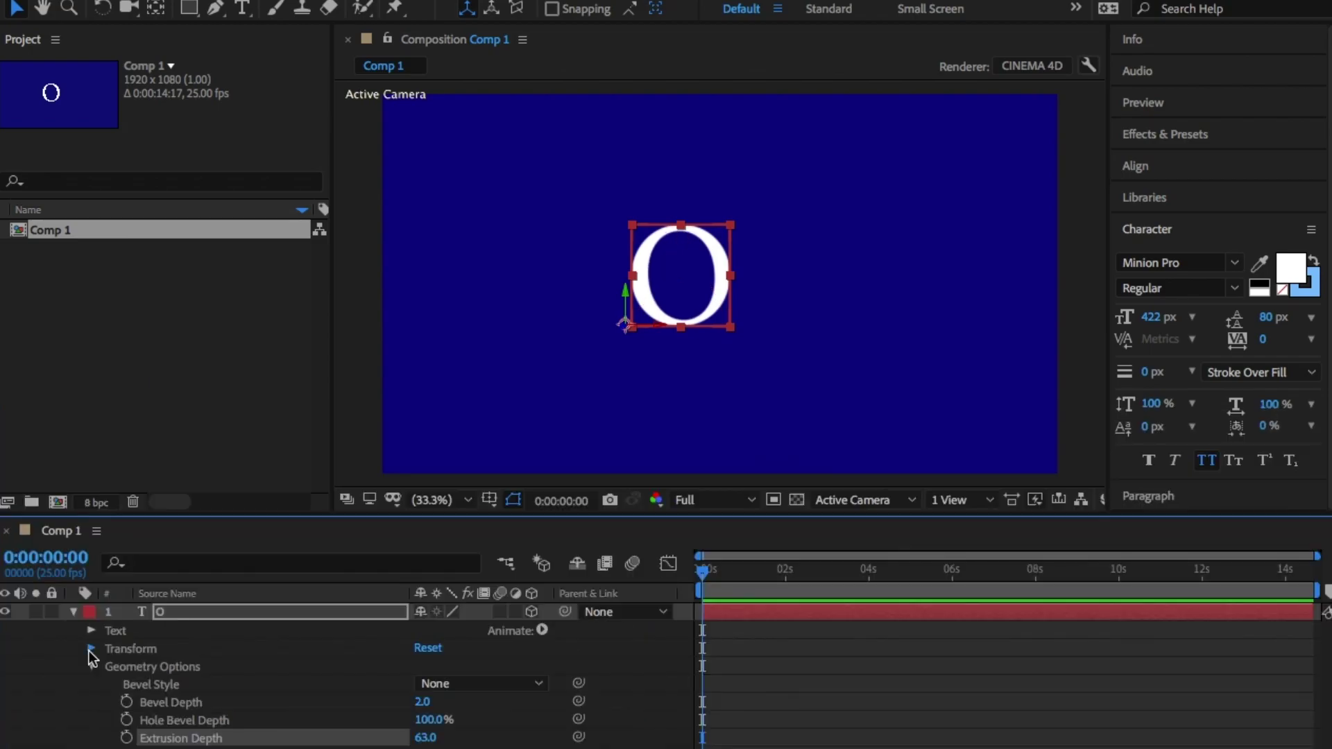
# Step: Try an Orientation tilt, undo it, and turn the O 60° with Y Rotation
pyautogui.moveTo(474, 691); pyautogui.dragTo(505, 692)
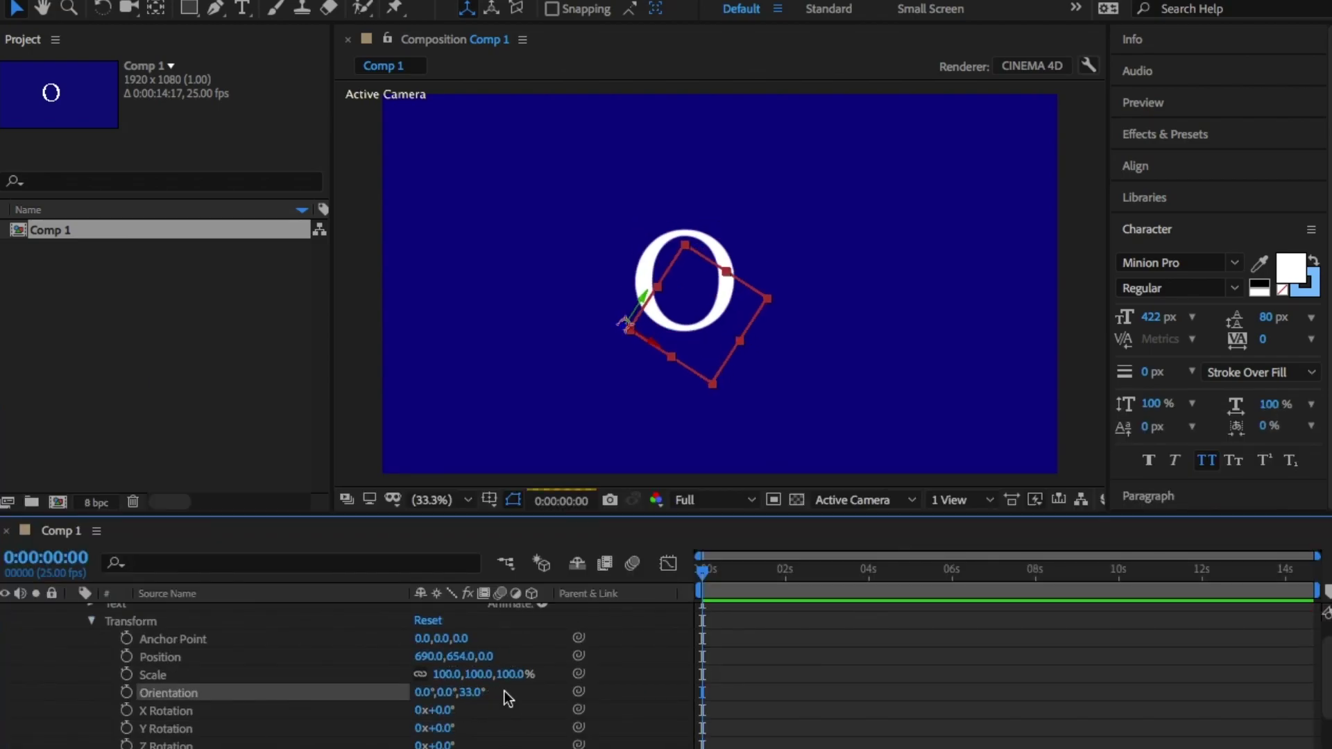
pyautogui.hotkey('ctrl', 'z')
pyautogui.moveTo(450, 728); pyautogui.dragTo(503, 721)
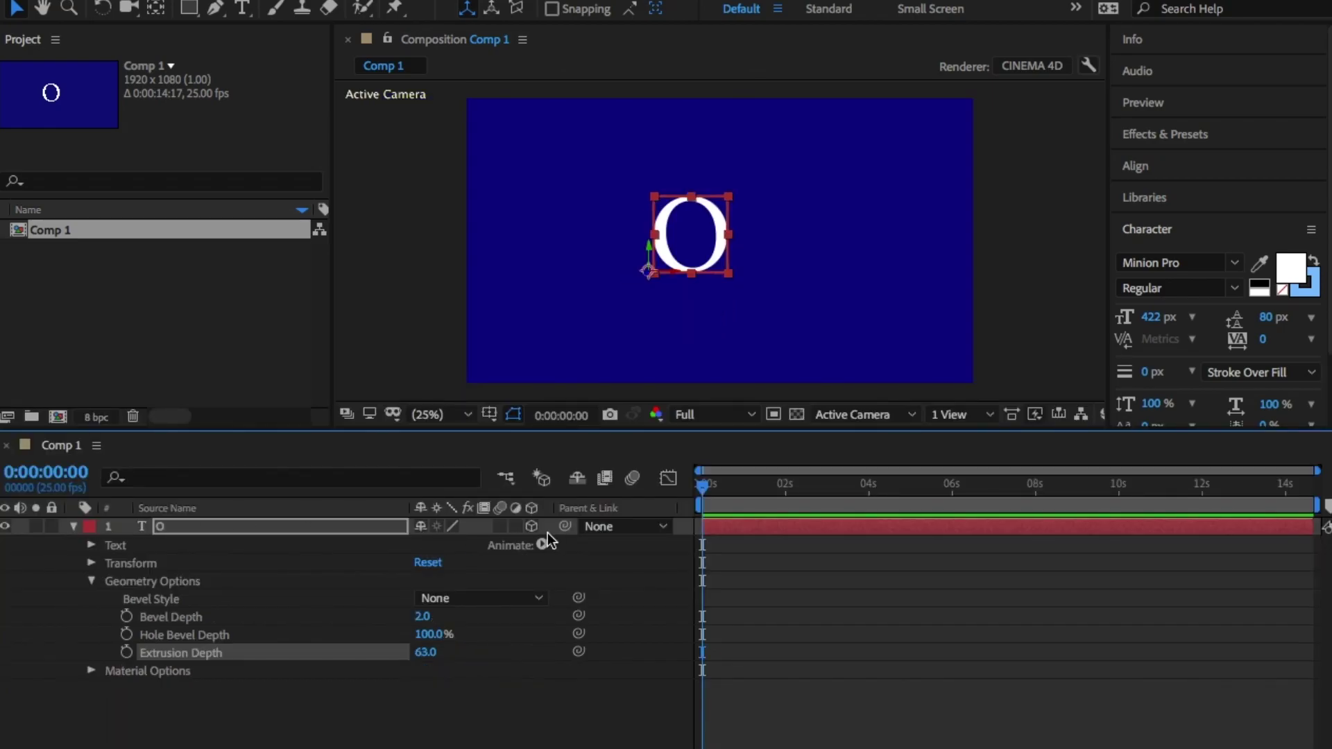
pyautogui.click(544, 545)
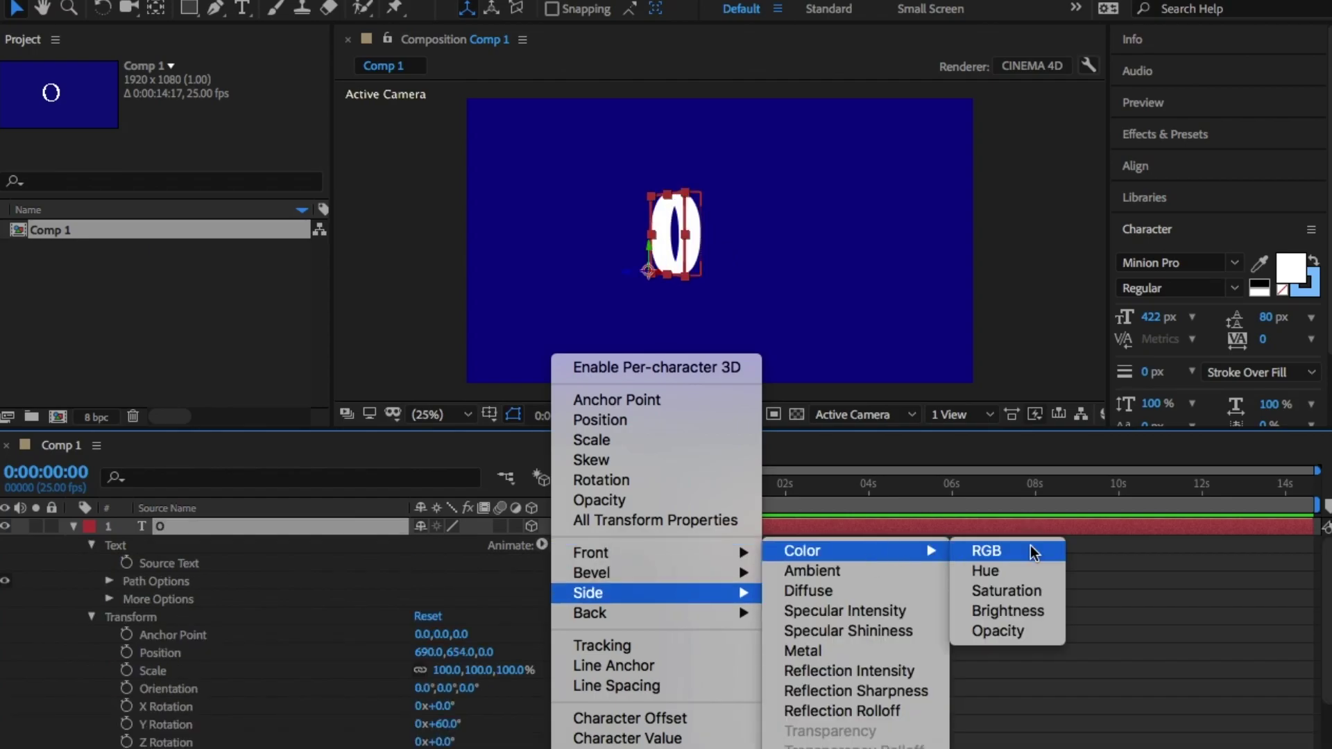
# Step: Add a Side Color RGB animator that makes the O's extruded sides red
pyautogui.click(1031, 546)
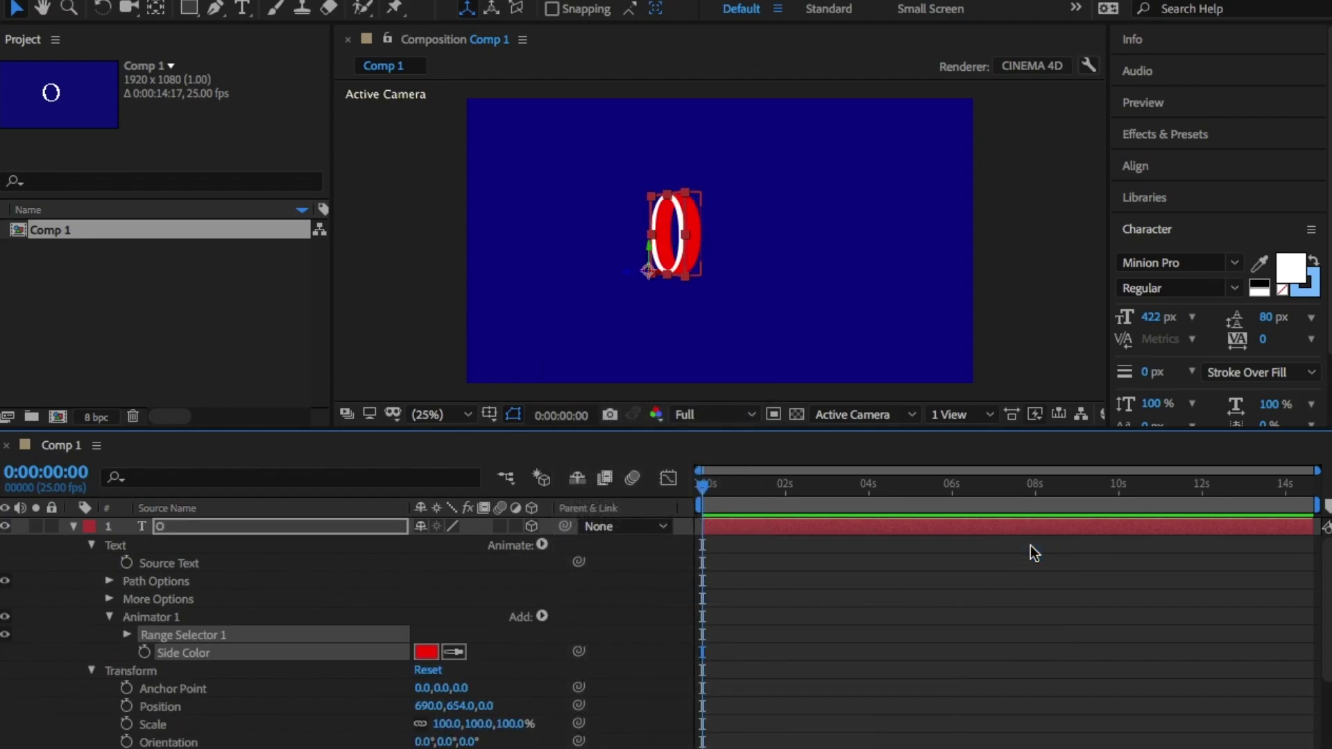
pyautogui.click(426, 652)
pyautogui.click(459, 273)
pyautogui.hotkey('ctrl', 'z')
pyautogui.click(108, 618)
pyautogui.click(91, 547)
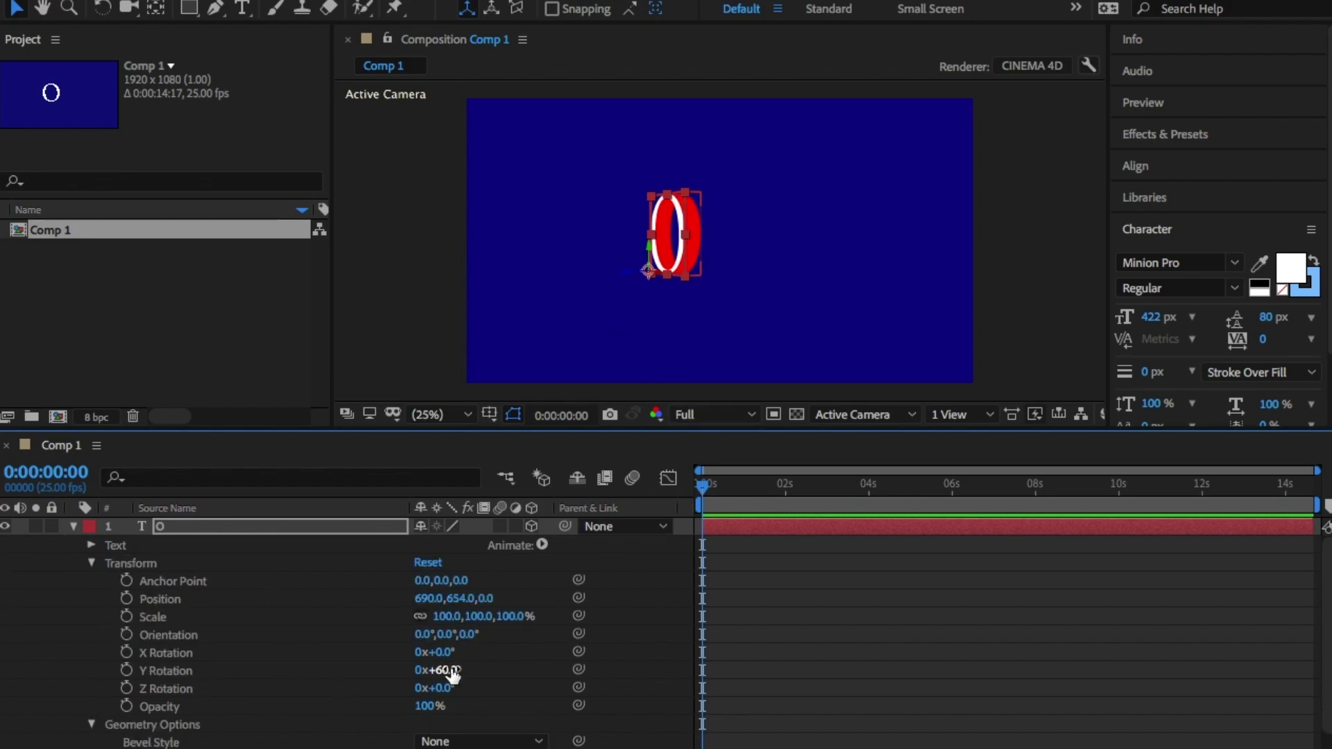
# Step: Reset the O's Y Rotation to 0° and move the current time to about one second
pyautogui.hotkey('ctrl', 'z')
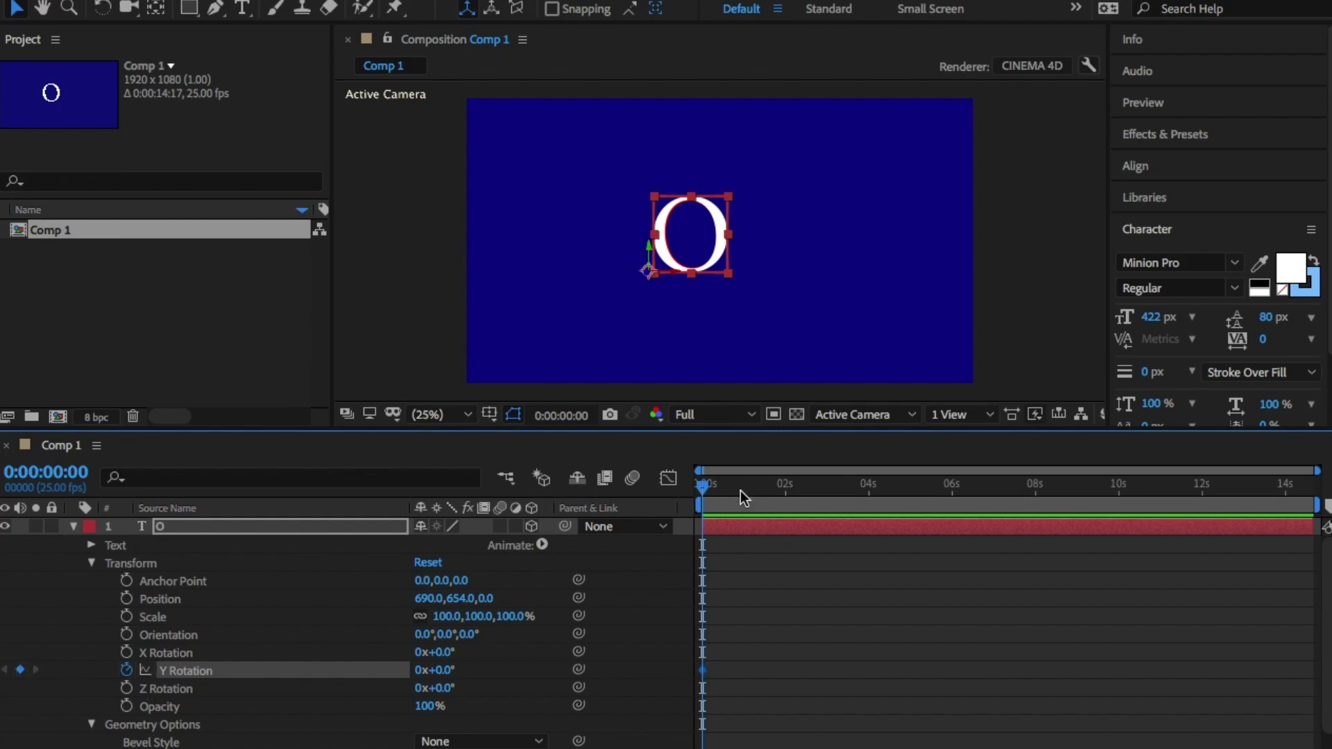
pyautogui.click(746, 489)
pyautogui.press('r')
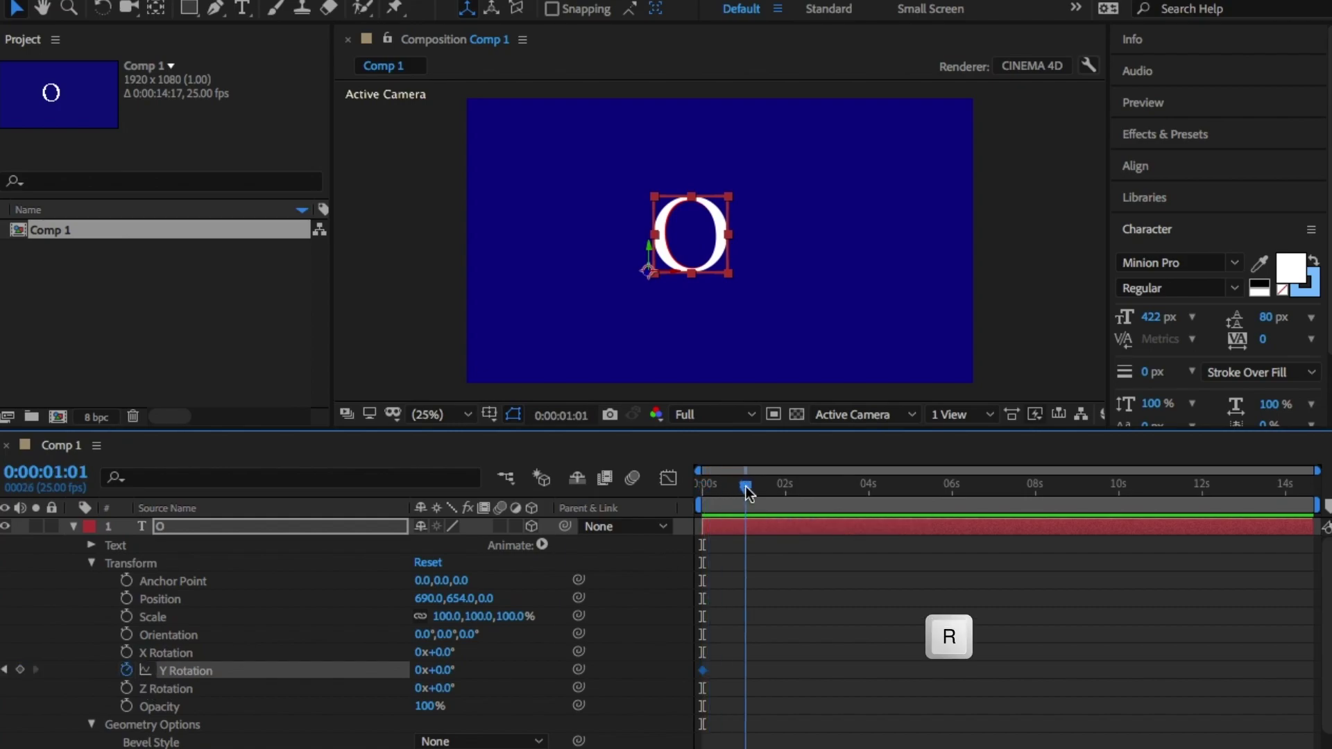
pyautogui.moveTo(745, 489); pyautogui.dragTo(742, 490)
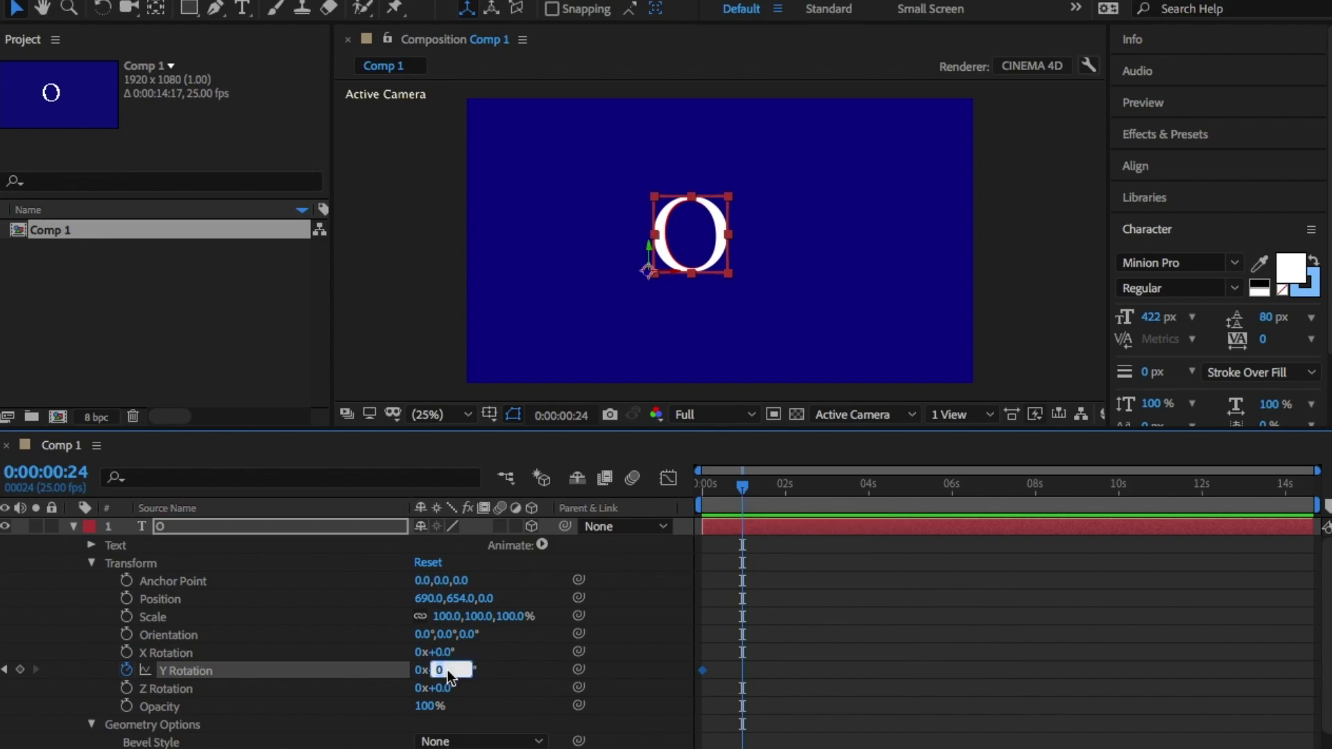
pyautogui.write('180')
# Step: Keyframe Y Rotation at 90° near 1s and 180° at 2s, then preview from the start
pyautogui.press('Return')
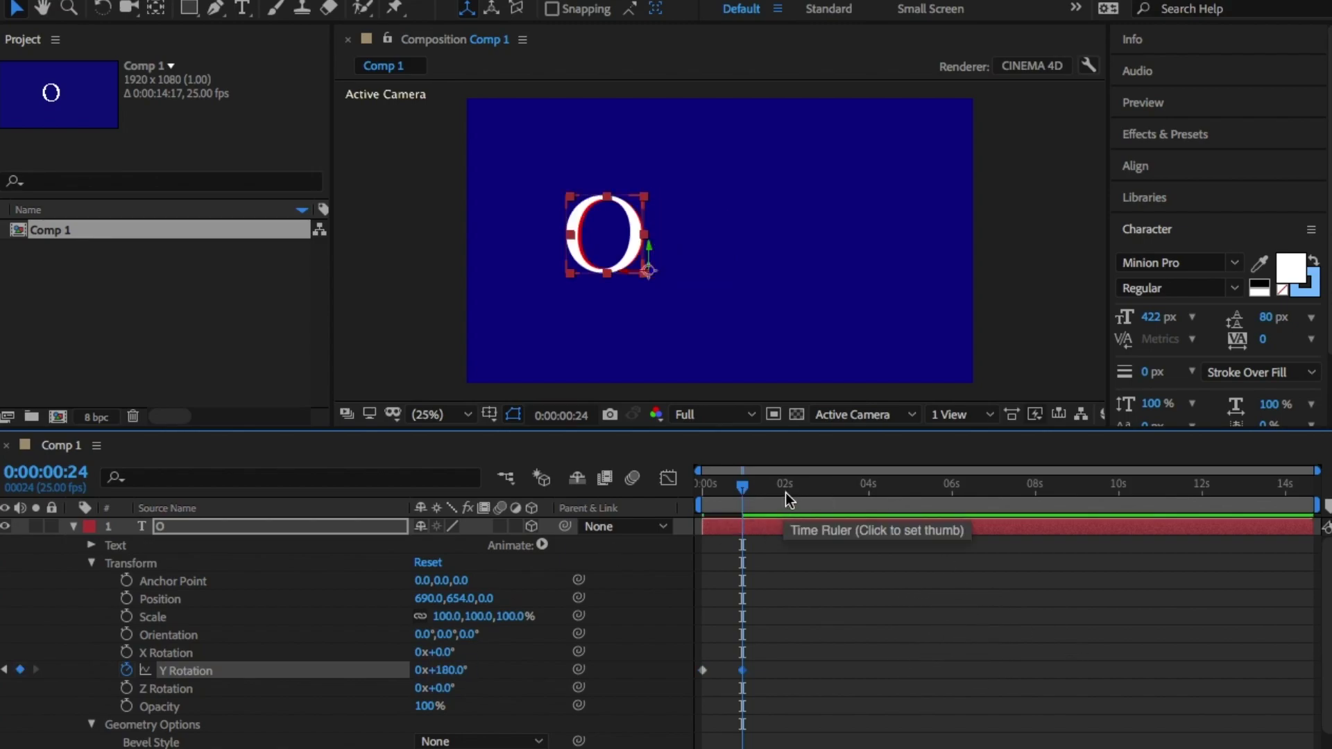
pyautogui.click(442, 669)
pyautogui.write('90')
pyautogui.press('Return')
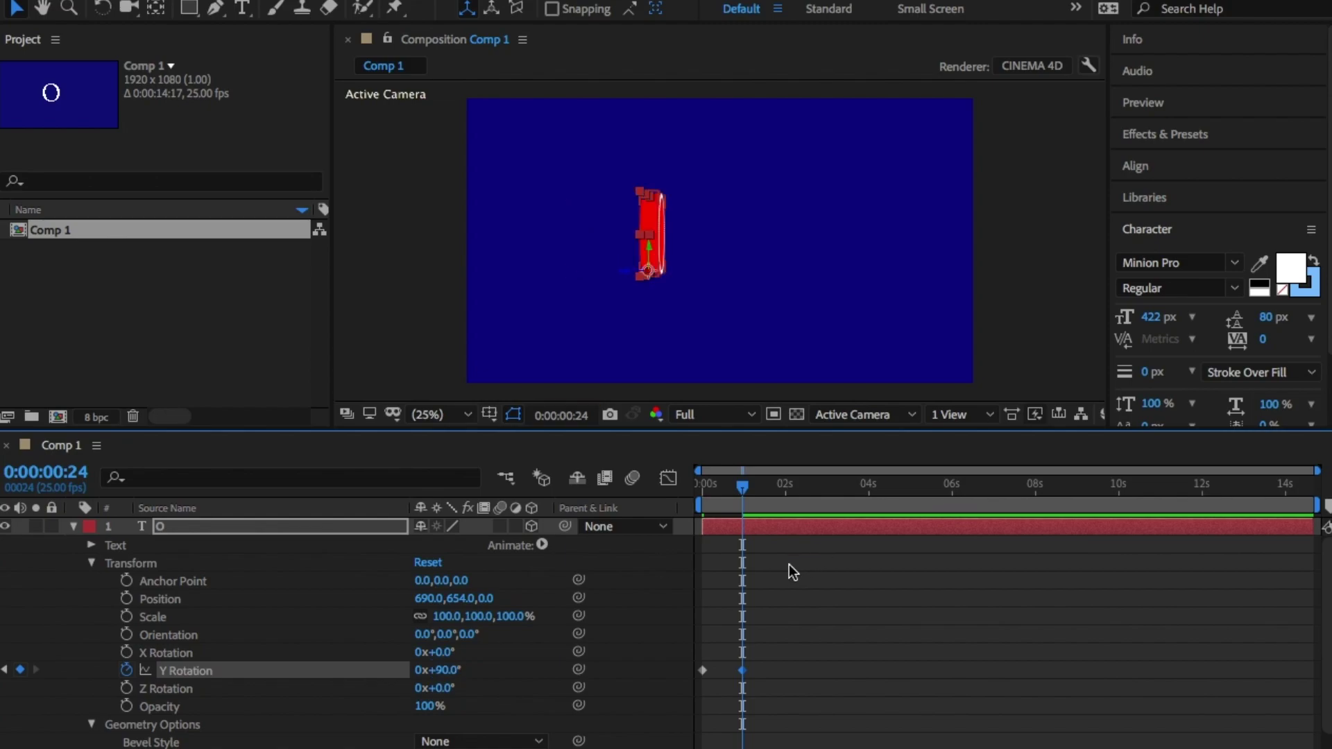
pyautogui.click(787, 494)
pyautogui.press('Return')
pyautogui.press('Home')
pyautogui.press('space')
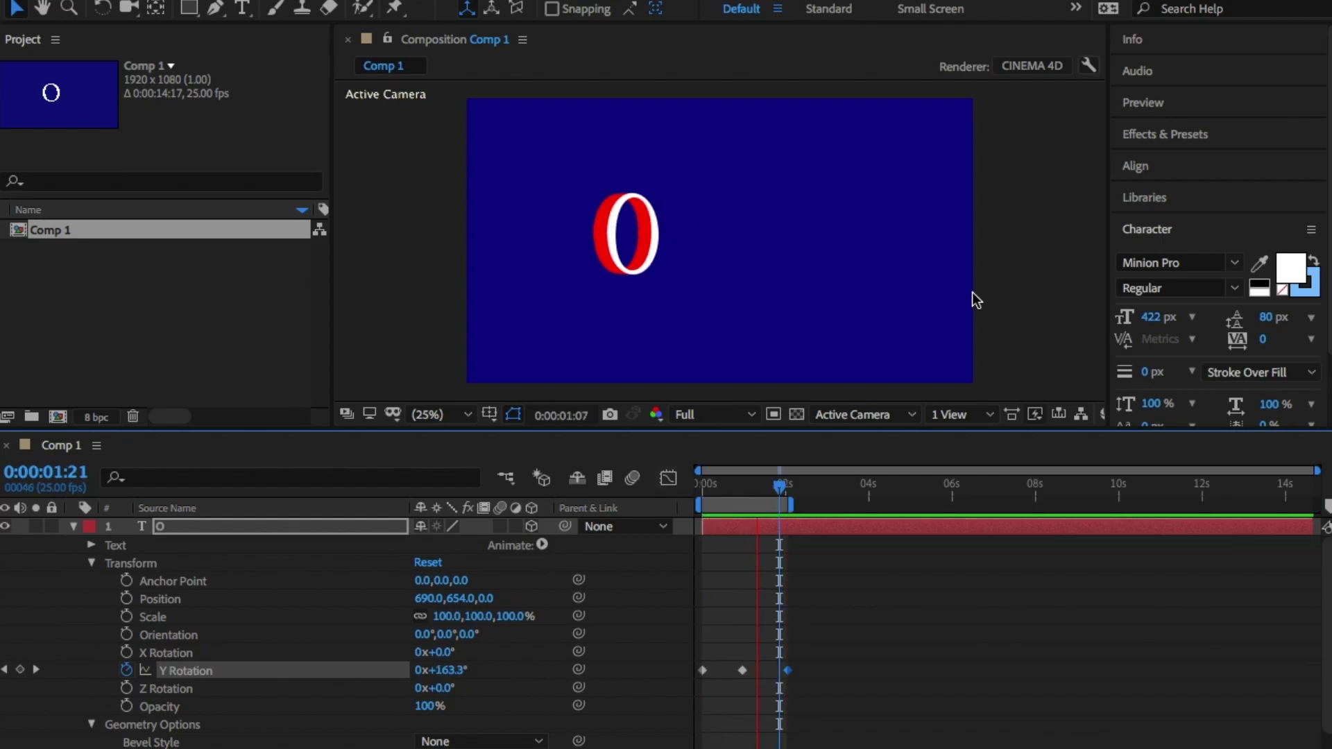
# Step: Stop the preview, duplicate the O layer, and retype the copy as M
pyautogui.press('space')
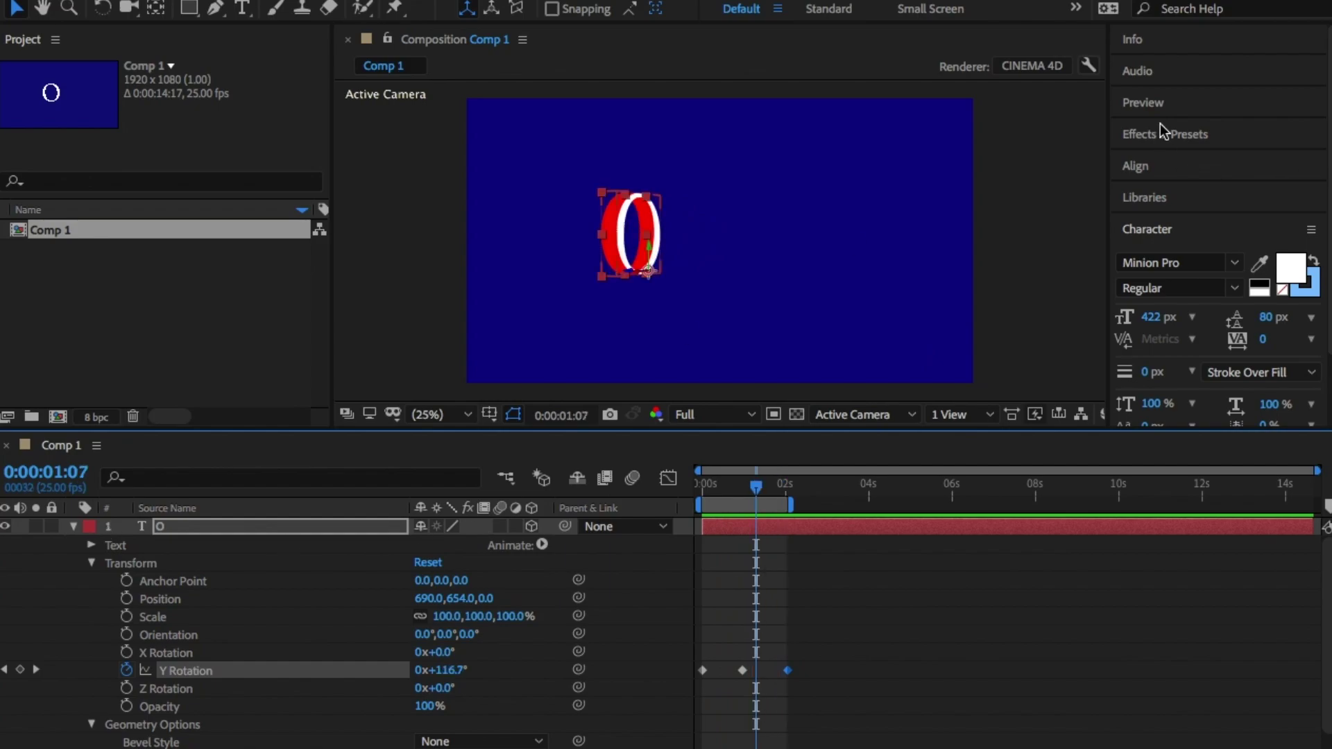
pyautogui.click(74, 525)
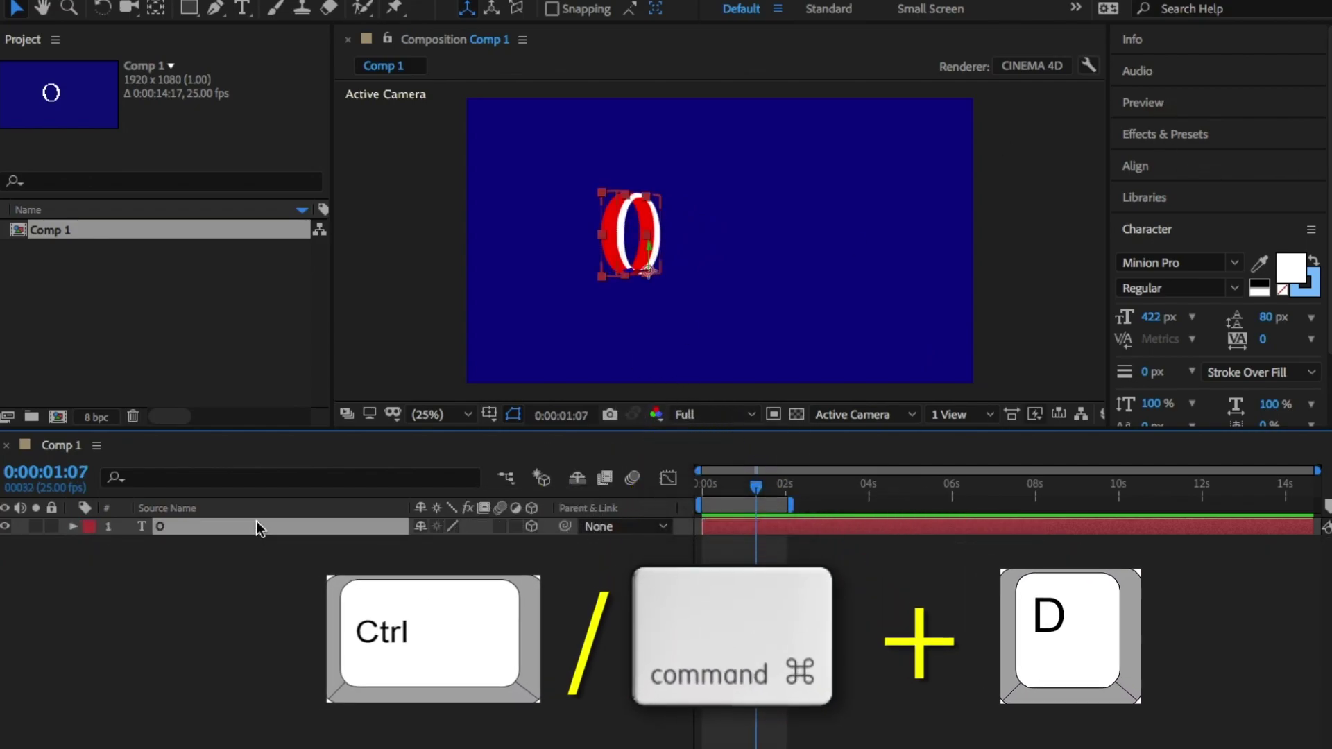
pyautogui.hotkey('ctrl', 'd')
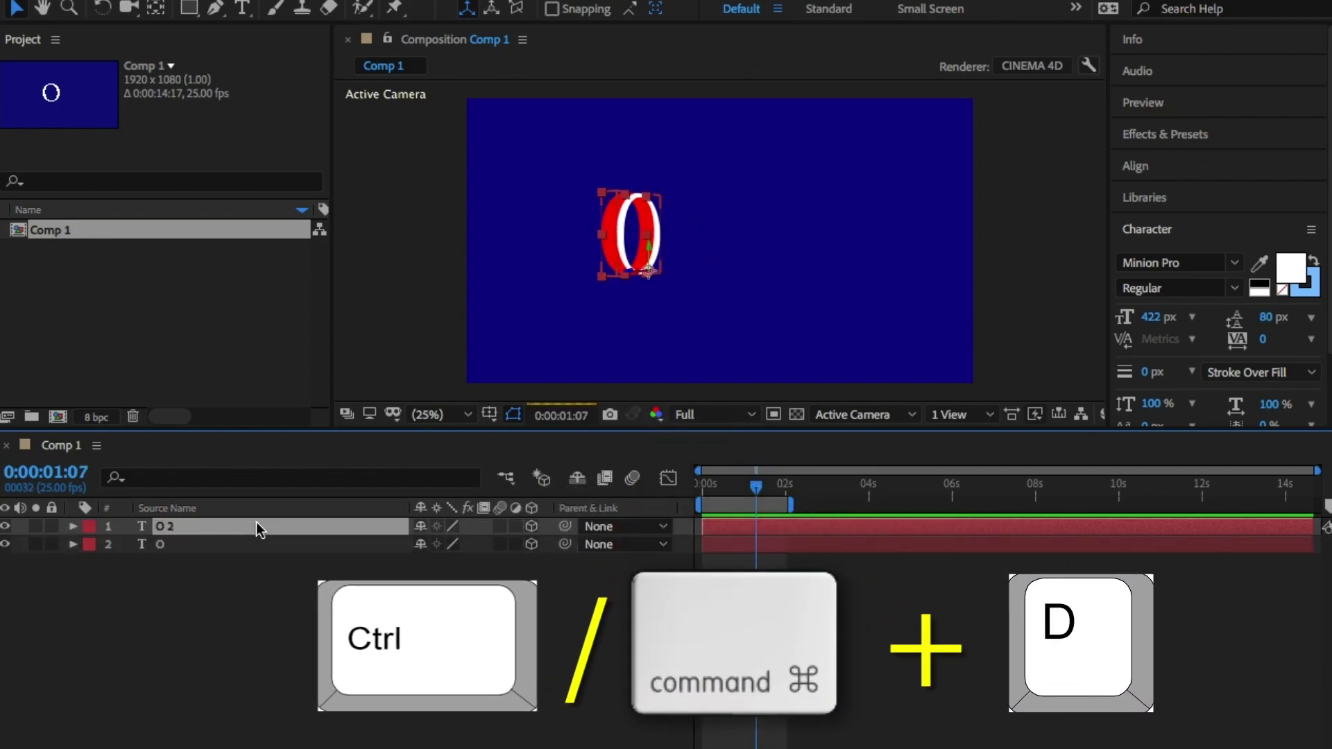
pyautogui.doubleClick(614, 232)
pyautogui.write('M')
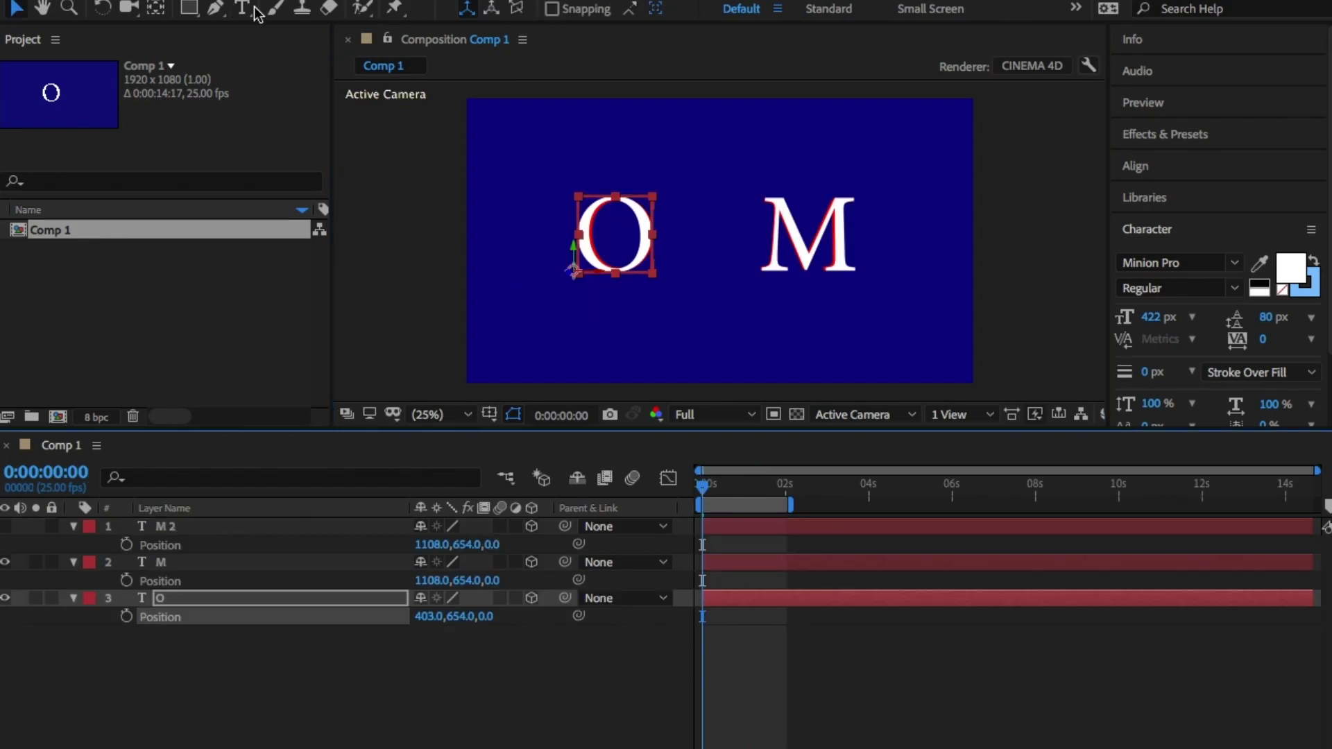
pyautogui.click(387, 567)
# Step: Show Position and move the M layer's X Position to 733
pyautogui.press('p')
pyautogui.click(279, 585)
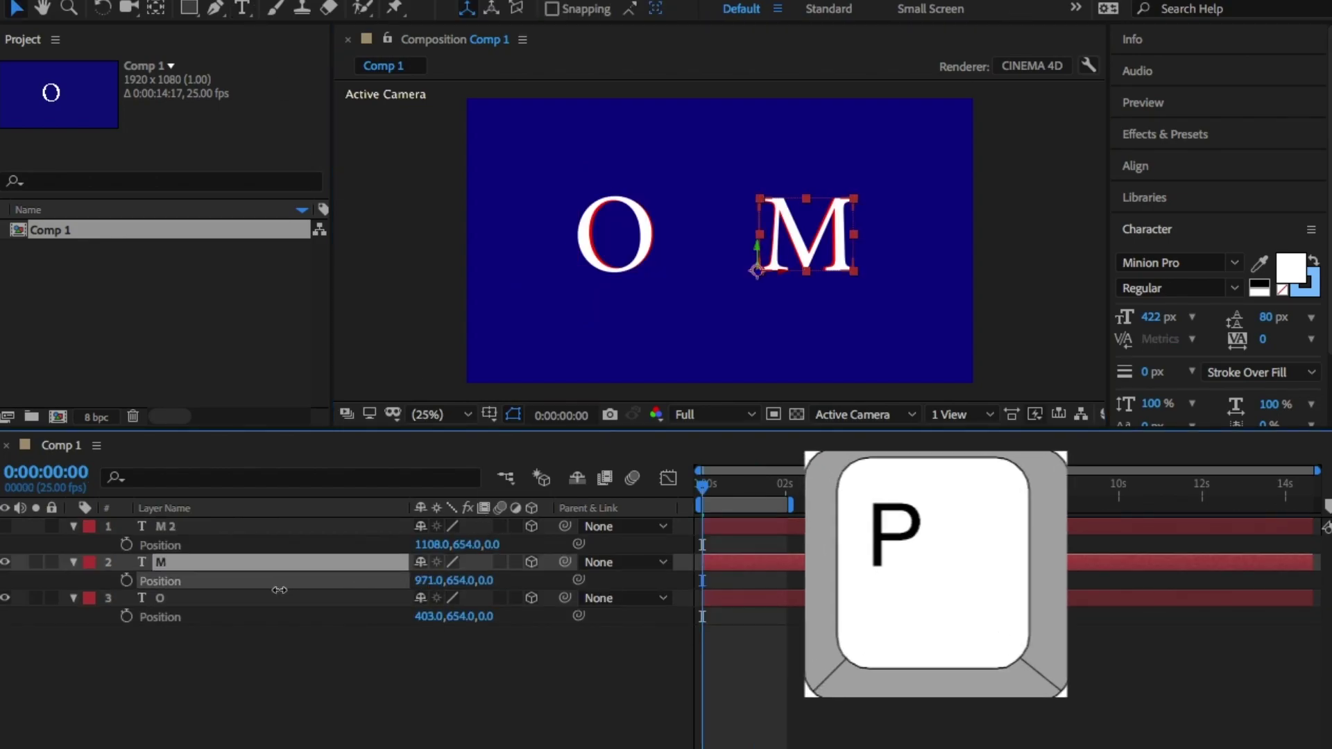
pyautogui.moveTo(279, 590)
pyautogui.mouseDown()
pyautogui.moveTo(429, 583)
pyautogui.moveTo(411, 585)
pyautogui.mouseUp()
# Step: Move M 2's X Position to 1147 and preview the three letters spelling OMM
pyautogui.click(292, 527)
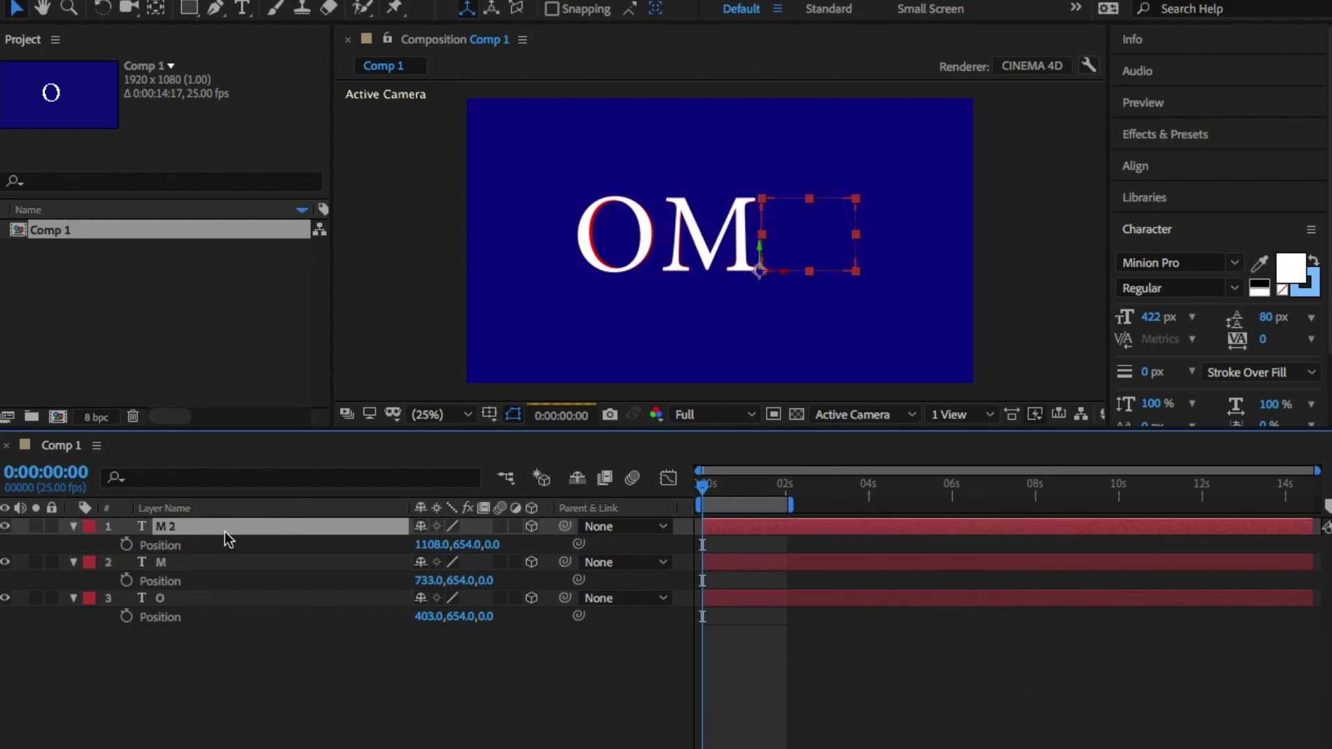
pyautogui.click(412, 676)
pyautogui.moveTo(431, 544); pyautogui.dragTo(471, 544)
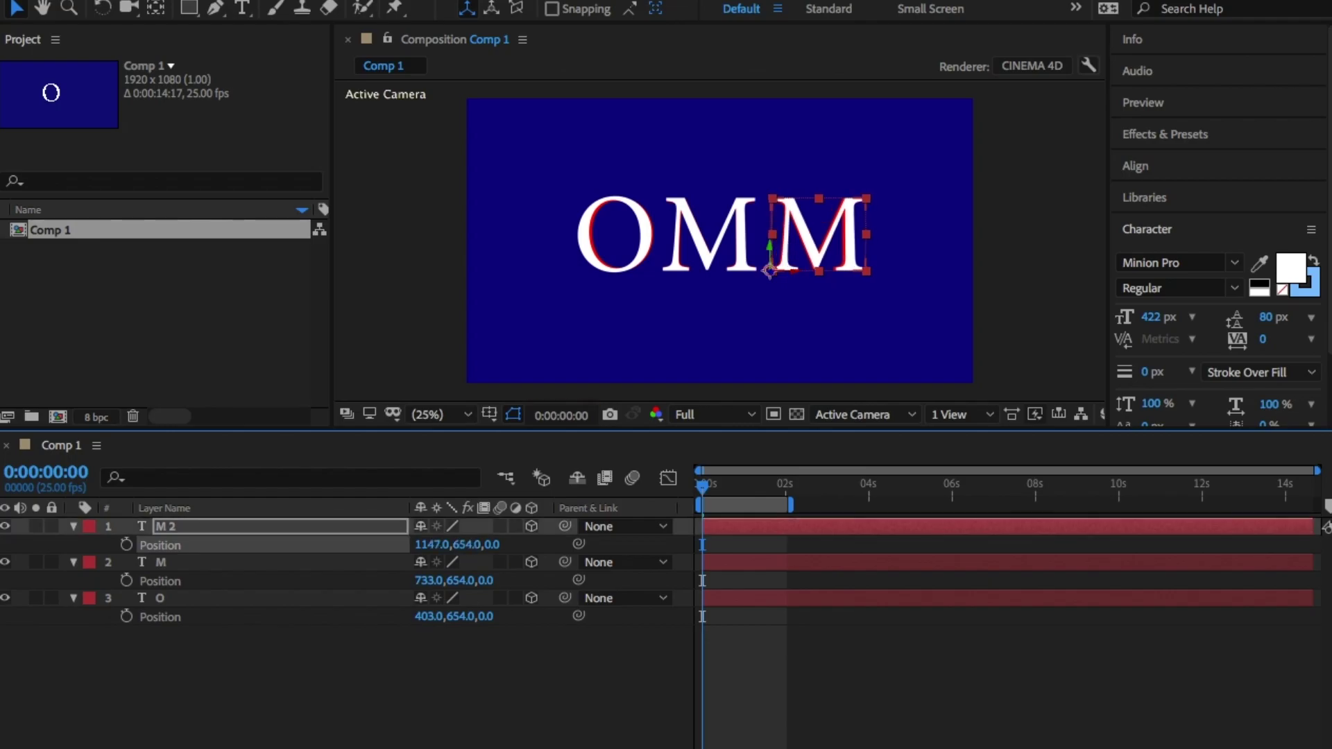
pyautogui.click(553, 746)
pyautogui.press('space')
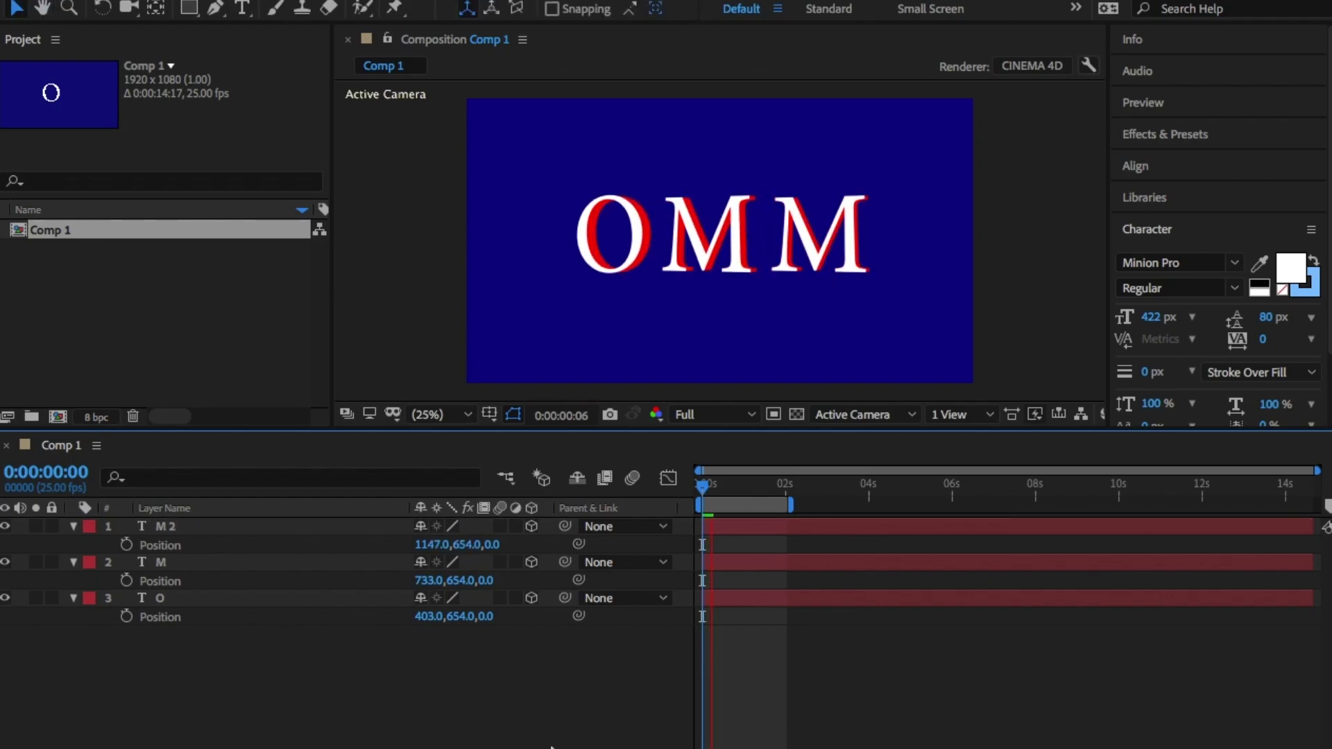
pyautogui.click(541, 599)
pyautogui.press('r')
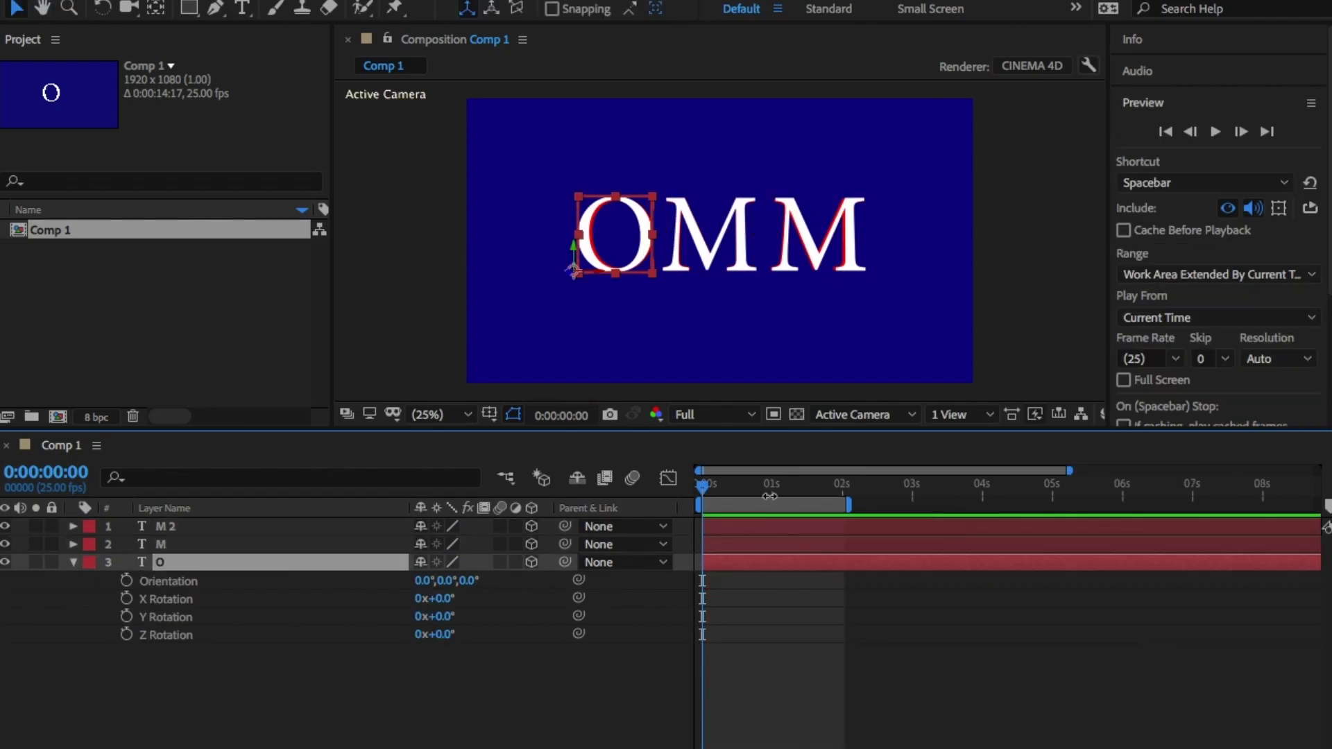
# Step: Keyframe the O's rotations: -50° Y and a Z tilt at 1s, 0° at 0s and 2s
pyautogui.click(435, 616)
pyautogui.write('-50')
pyautogui.press('Return')
pyautogui.moveTo(433, 634); pyautogui.dragTo(451, 633)
pyautogui.click(126, 599)
pyautogui.press('Home')
pyautogui.click(845, 485)
pyautogui.hotkey('ctrl', 'v')
pyautogui.press('Home')
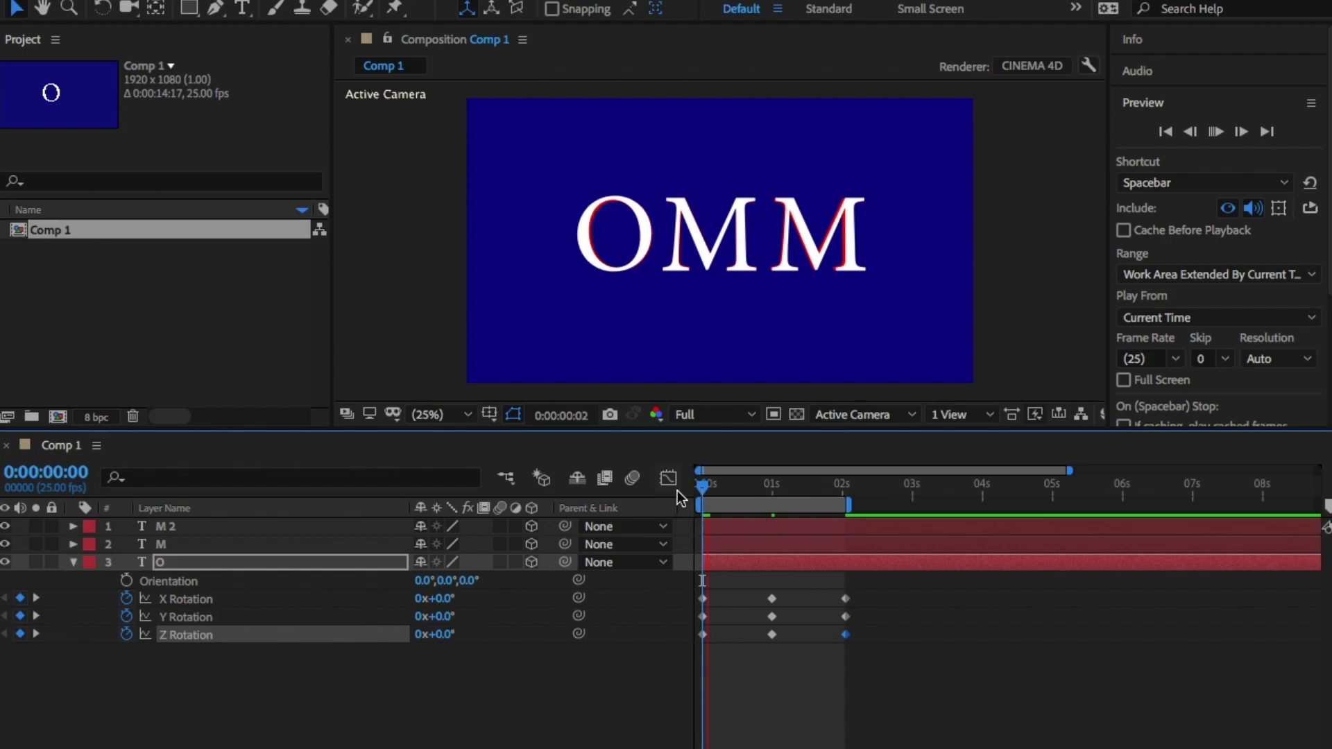
pyautogui.moveTo(704, 485); pyautogui.dragTo(779, 497)
# Step: Keyframe the first M's X, Y and Z Rotation, tilting it around its axes at one second
pyautogui.press('Home')
pyautogui.click(191, 545)
pyautogui.press('r')
pyautogui.click(127, 581)
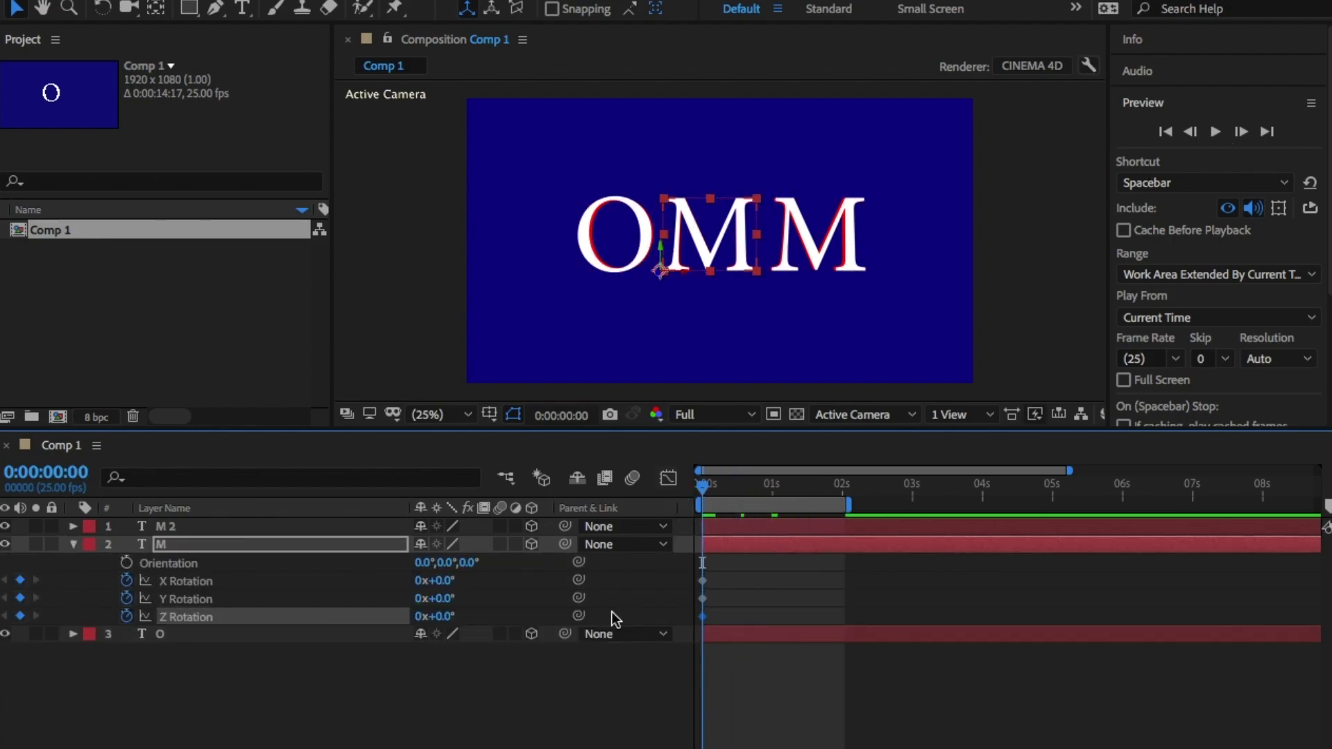
pyautogui.moveTo(482, 604)
pyautogui.mouseDown()
pyautogui.moveTo(420, 588)
pyautogui.moveTo(521, 654)
pyautogui.mouseUp()
# Step: Return the M's X Rotation to 0° at two seconds and move the O further left
pyautogui.click(190, 634)
pyautogui.press('p')
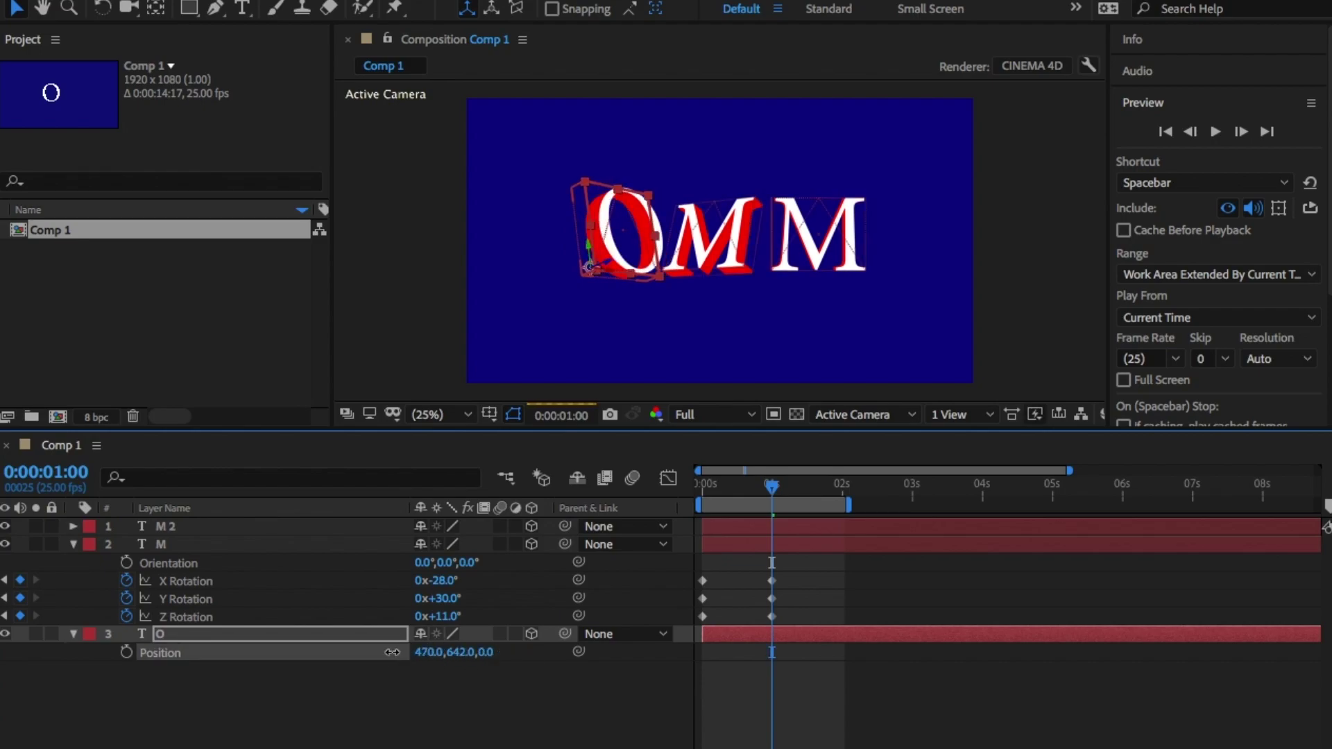
pyautogui.click(504, 689)
pyautogui.click(841, 484)
pyautogui.moveTo(434, 581)
pyautogui.mouseDown()
pyautogui.moveTo(452, 600)
pyautogui.moveTo(407, 600)
pyautogui.mouseUp()
pyautogui.moveTo(437, 616); pyautogui.dragTo(355, 658)
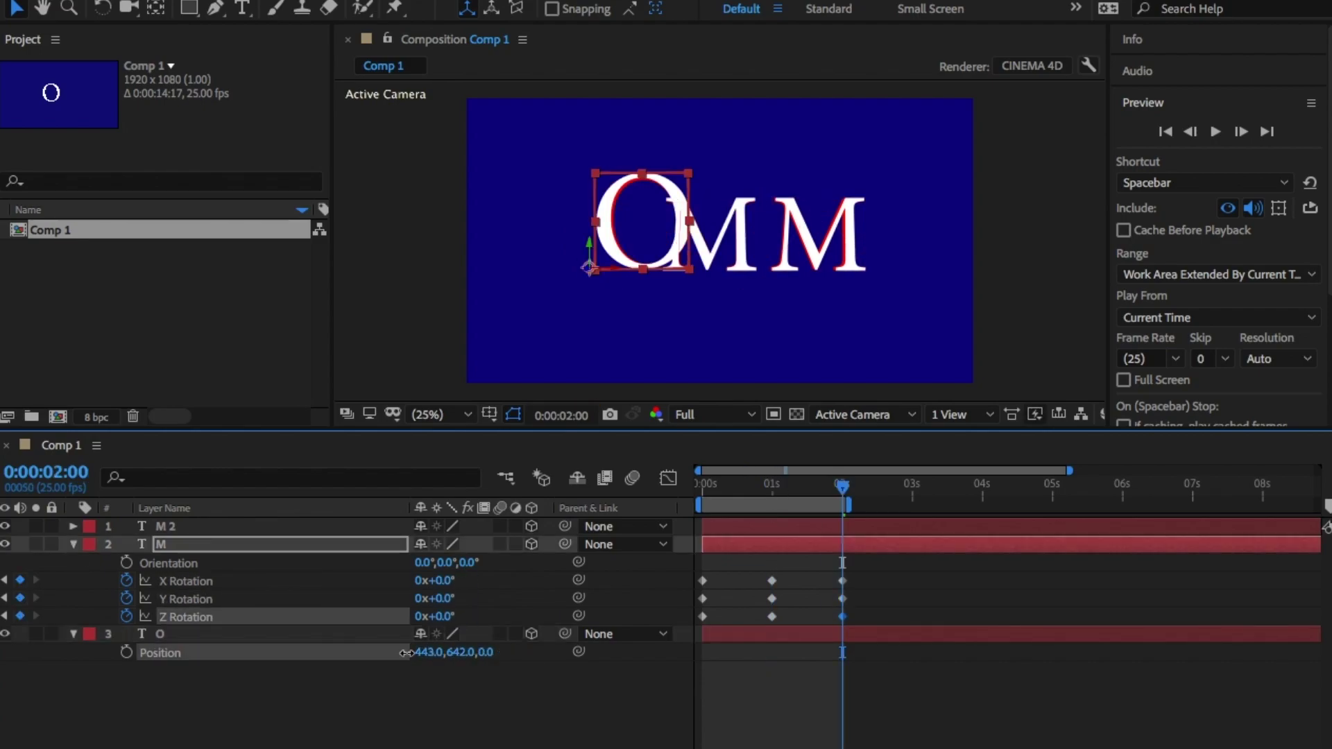